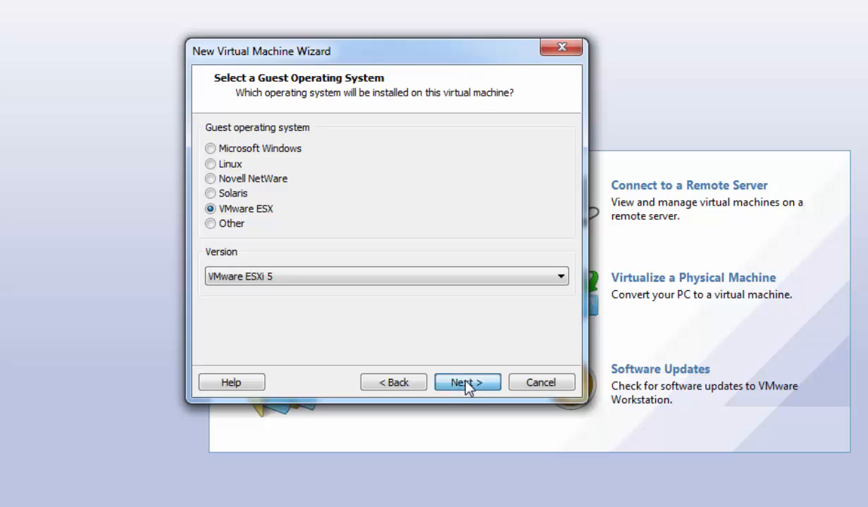
Accept VMware ESXi 5 as the guest operating system and name the virtual machine ESXi1
left_click(465, 384)
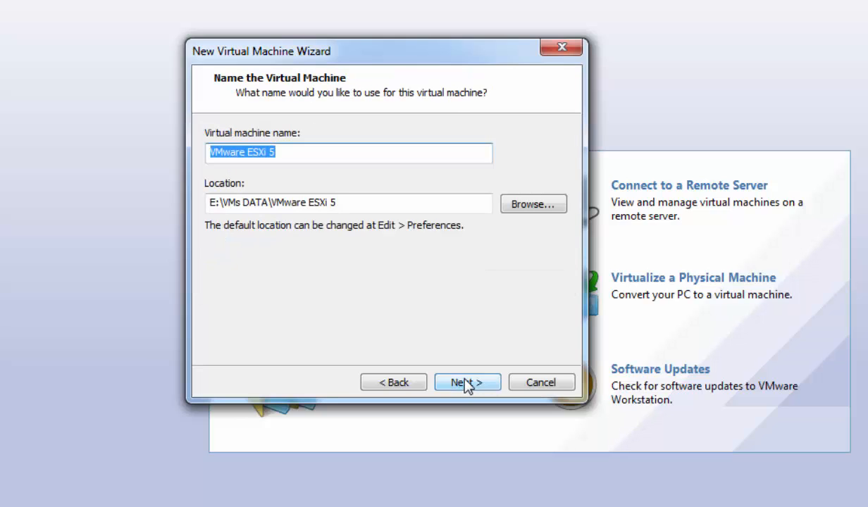
type("ESX")
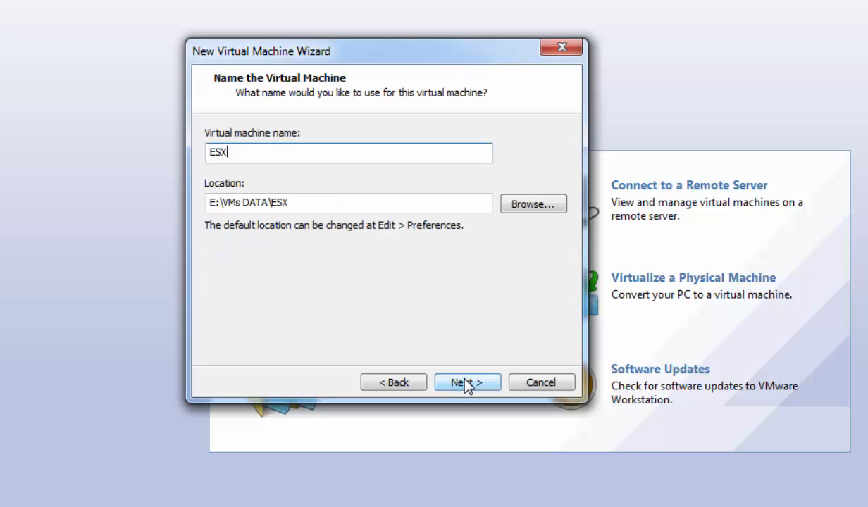
type("i1")
key("Return")
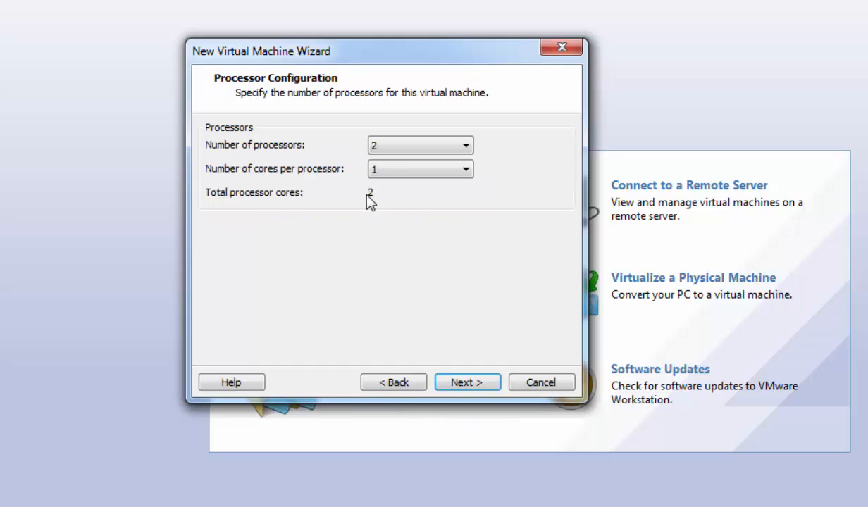
Set the number of cores per processor to 2 and accept the processor configuration
left_click(379, 173)
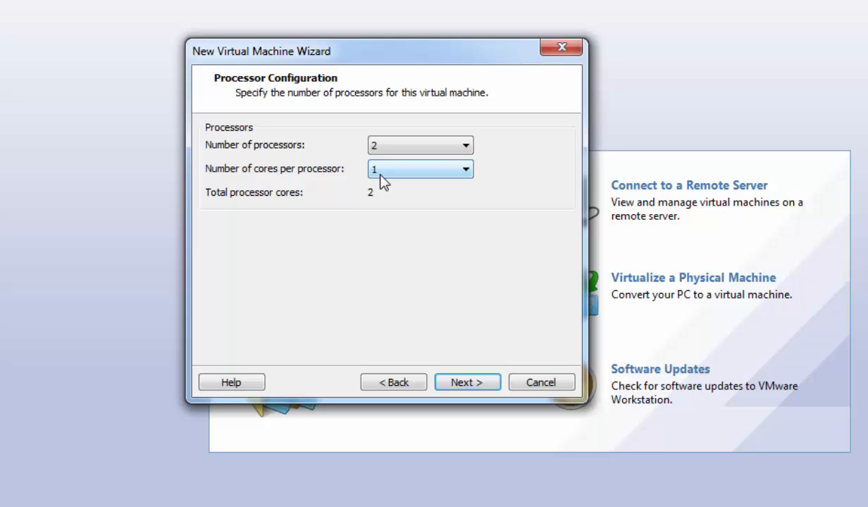
left_click(384, 198)
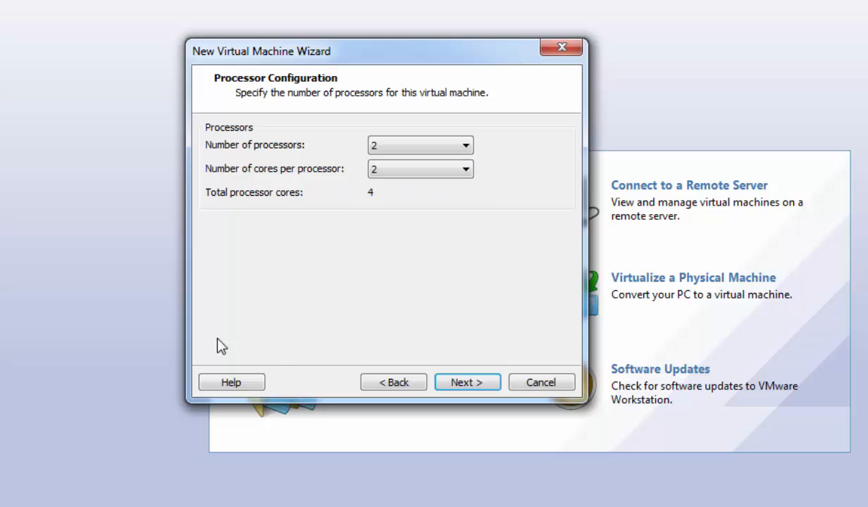
left_click(463, 385)
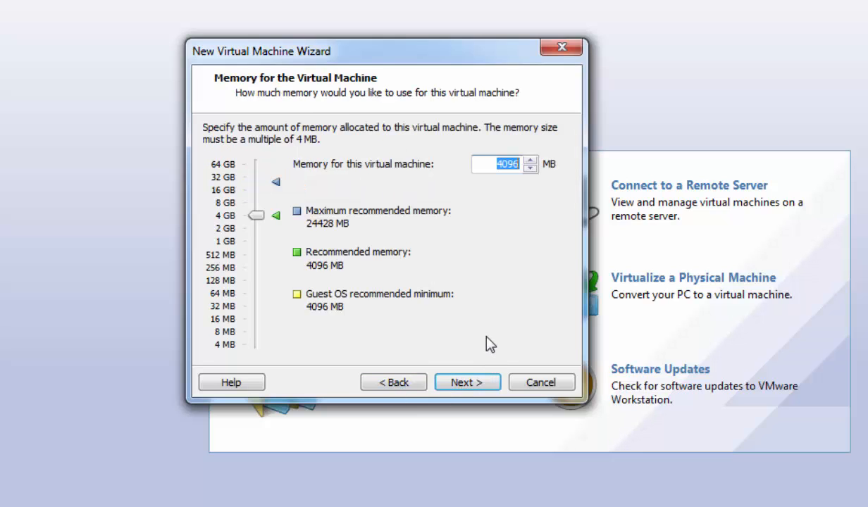
Accept 4096 MB of memory and choose not to use a network connection for the virtual machine
left_click(479, 384)
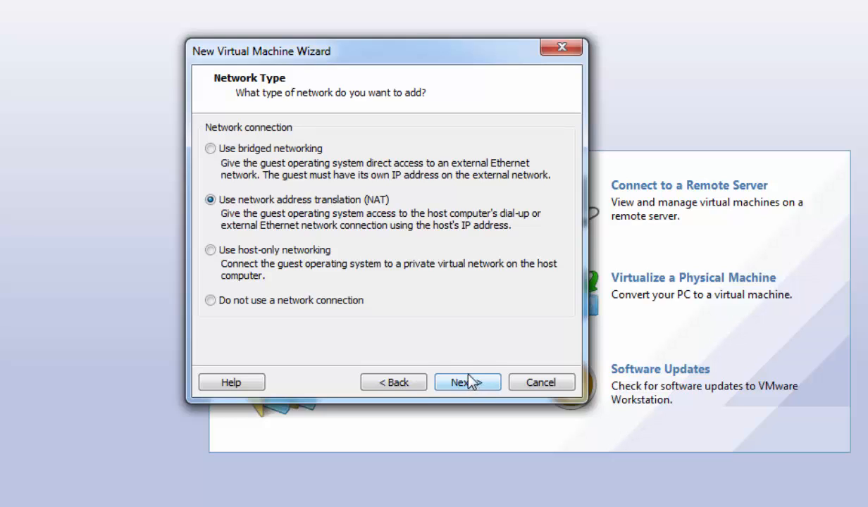
left_click(247, 304)
left_click(471, 381)
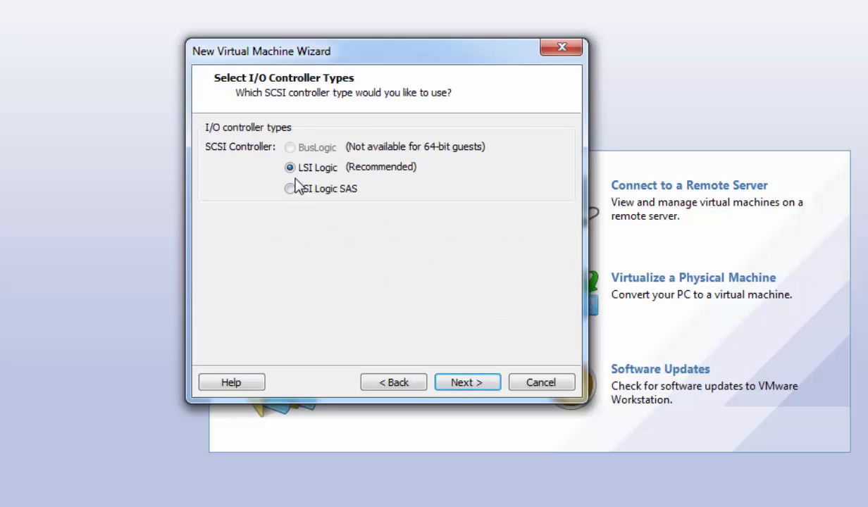
Accept the LSI Logic controller and create a new virtual disk of type SCSI
left_click(461, 384)
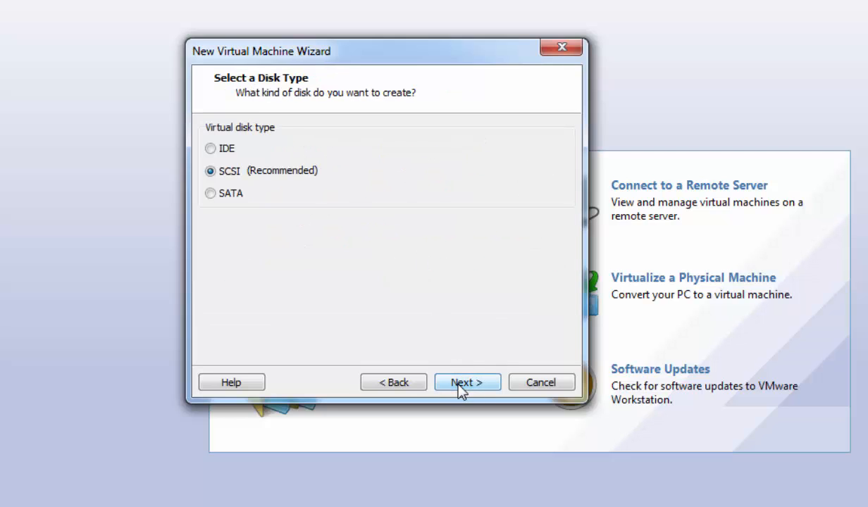
left_click(465, 387)
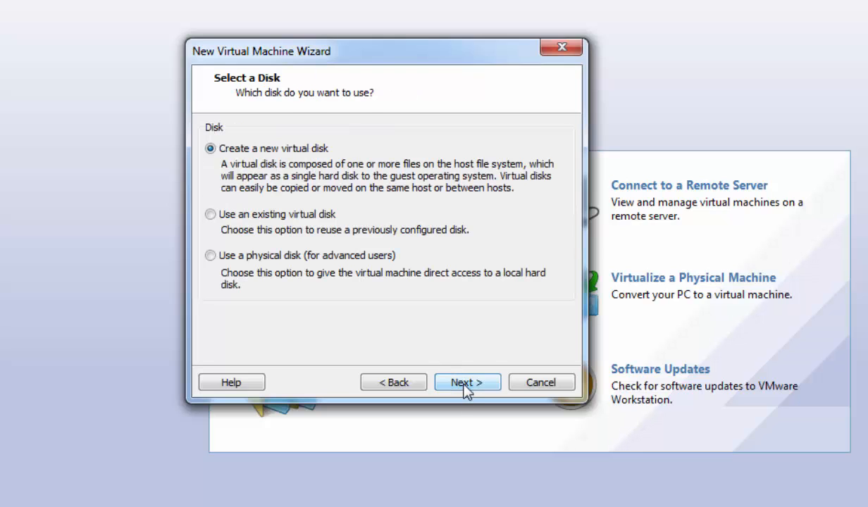
left_click(465, 384)
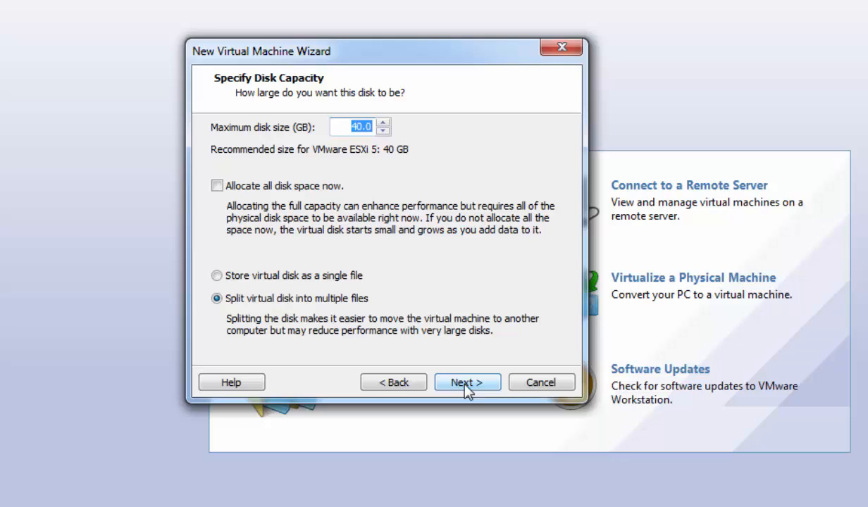
Store the 40 GB virtual disk as a single file named ESXi1.vmdk and finish creating the virtual machine
left_click(254, 277)
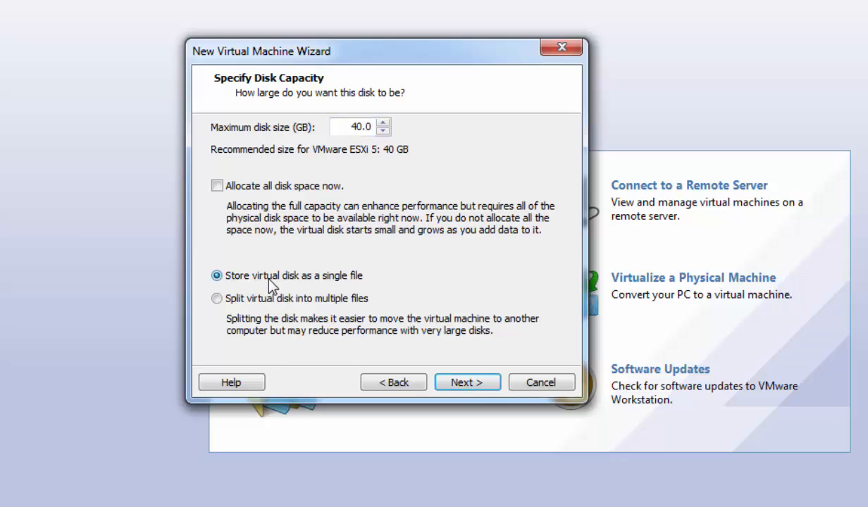
left_click(463, 384)
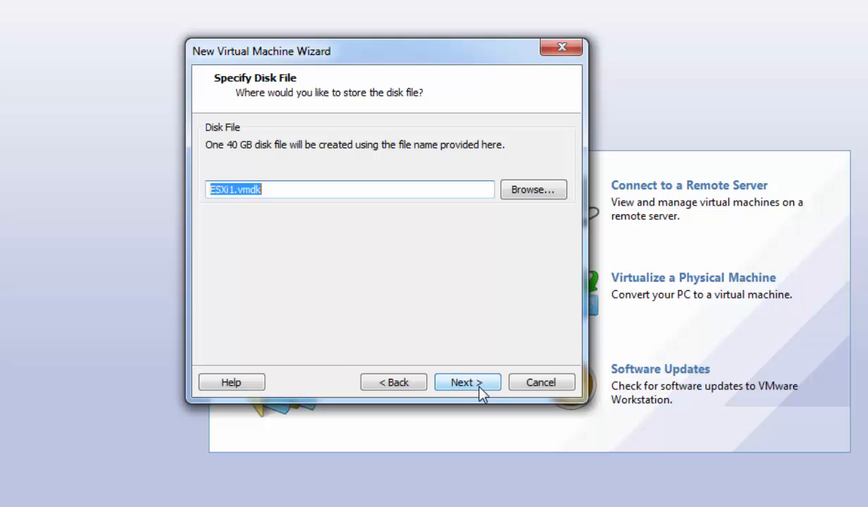
left_click(476, 381)
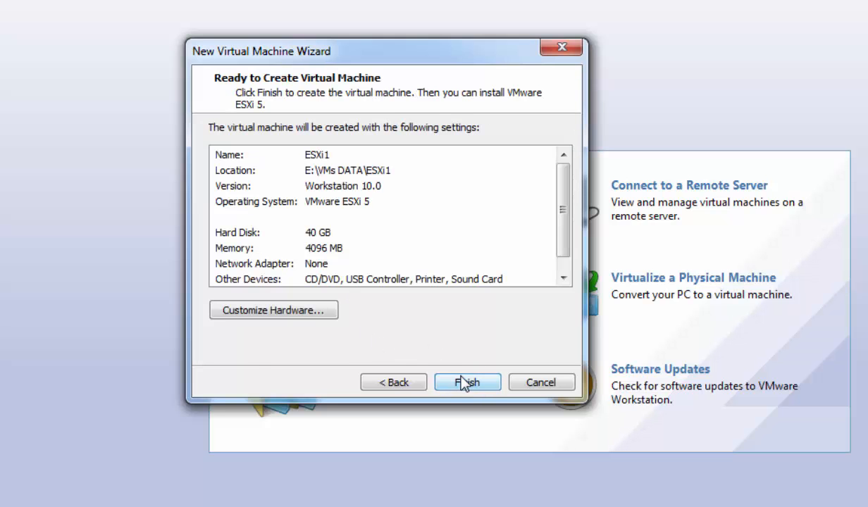
left_click(462, 382)
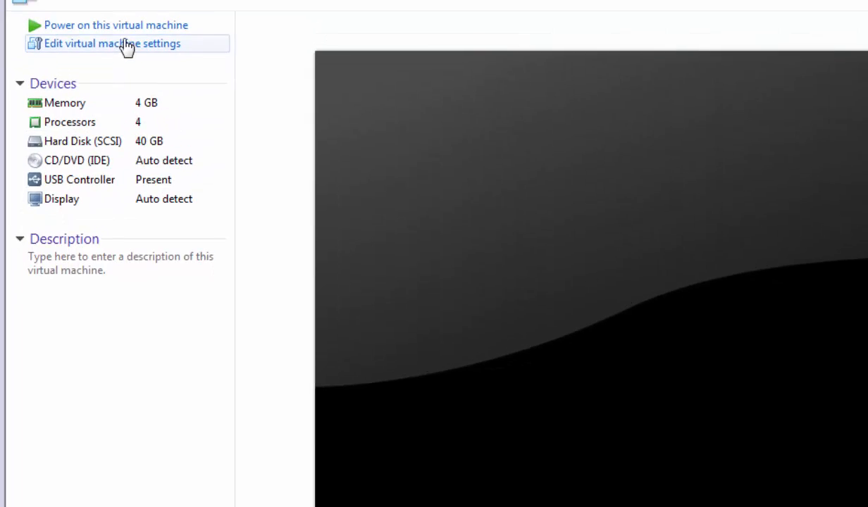
Remove the USB controller from the ESXi1 virtual machine's hardware
left_click(113, 62)
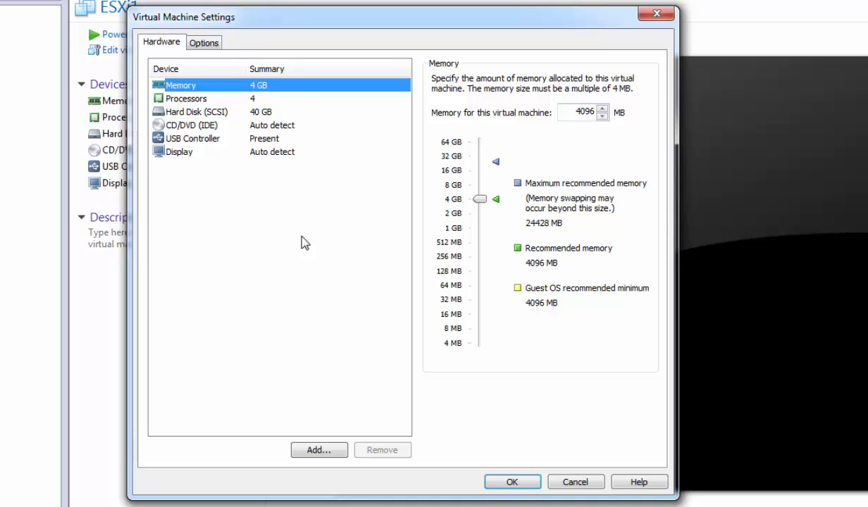
left_click(189, 143)
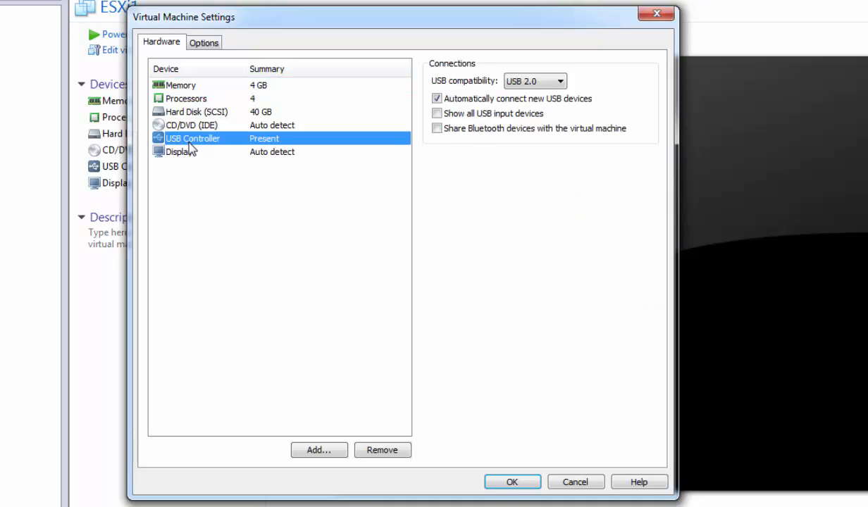
left_click(381, 449)
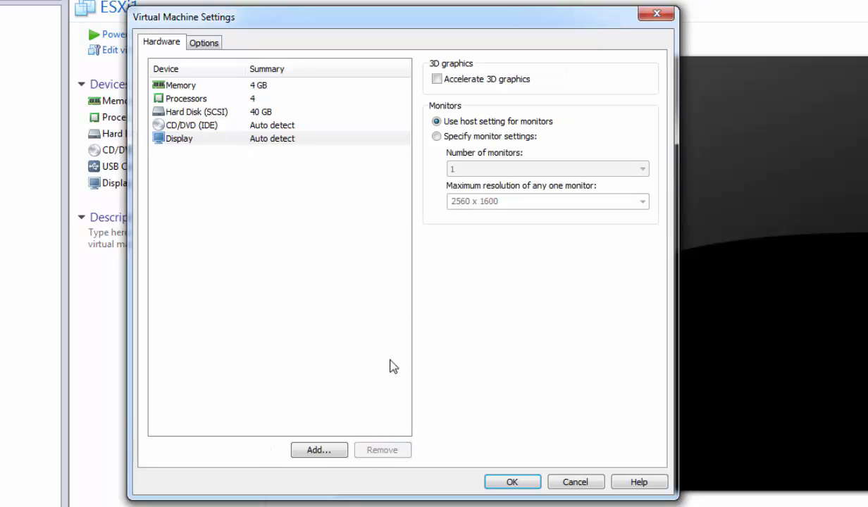
Add a network adapter to ESXi1 connected to the custom virtual network VMnet2
left_click(315, 451)
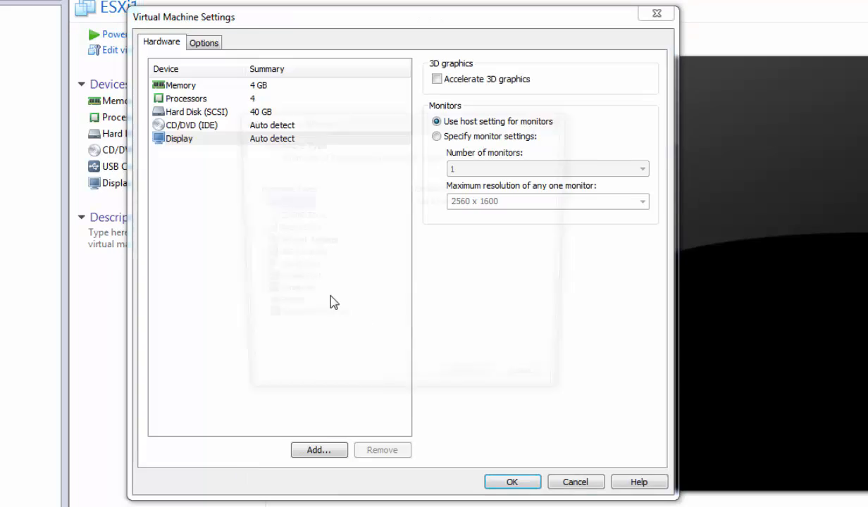
left_click(292, 242)
left_click(477, 397)
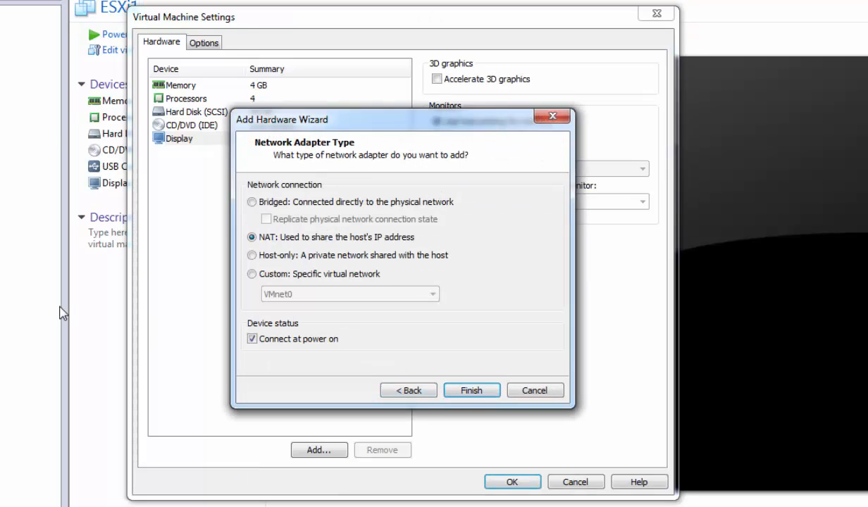
left_click(252, 274)
left_click(298, 296)
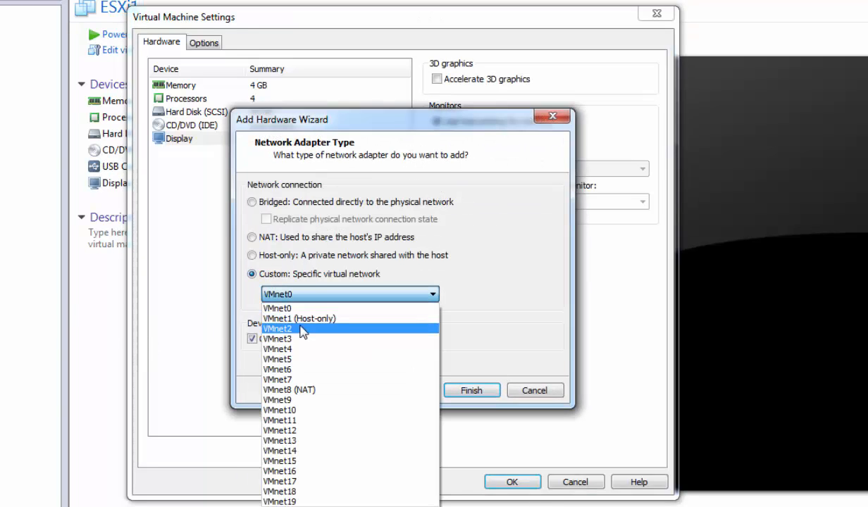
left_click(290, 328)
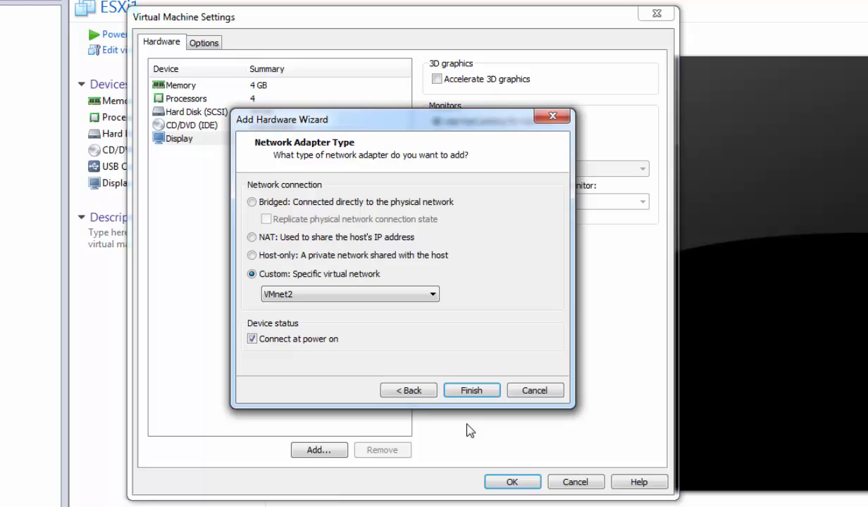
left_click(468, 389)
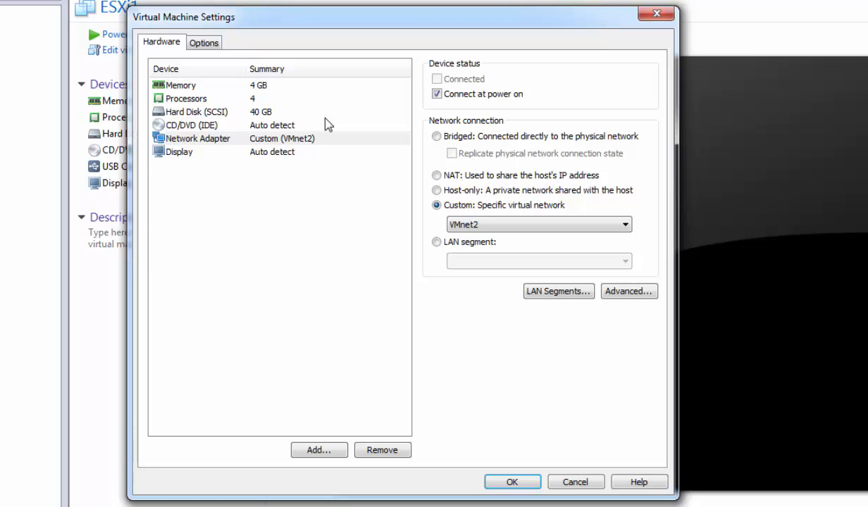
Review the processor and virtualization engine settings of ESXi1 and save the hardware changes
left_click(176, 99)
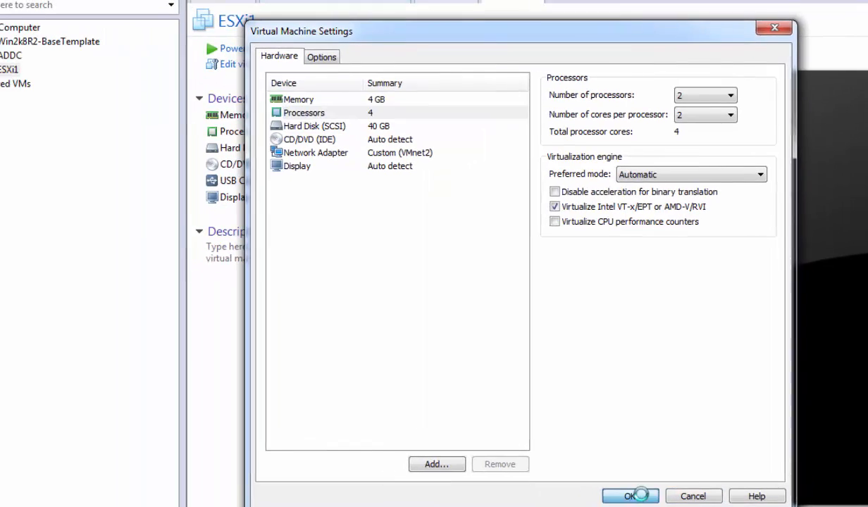
left_click(512, 482)
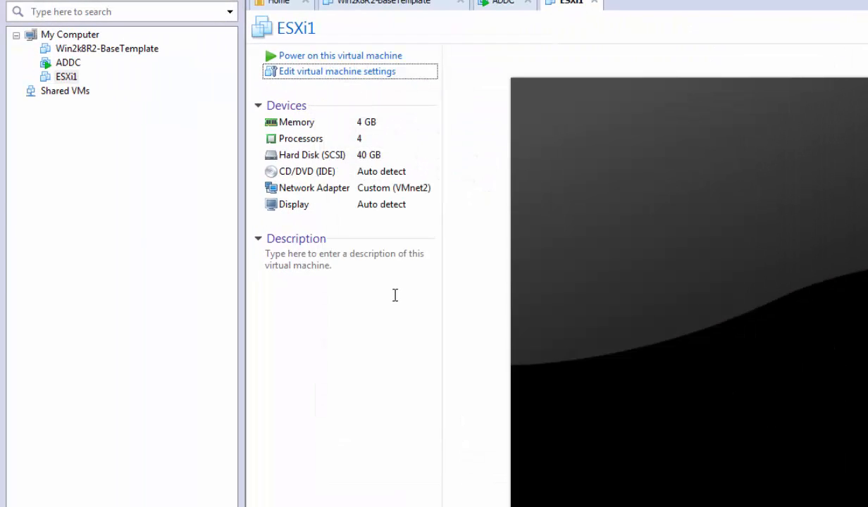
Examine the processor settings of the ADDC virtual machine and close its settings without saving
left_click(68, 62)
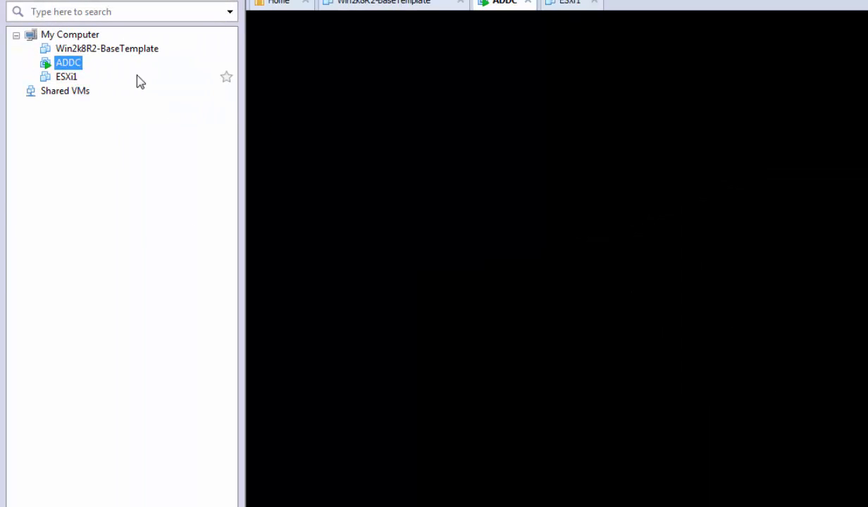
right_click(76, 68)
left_click(124, 338)
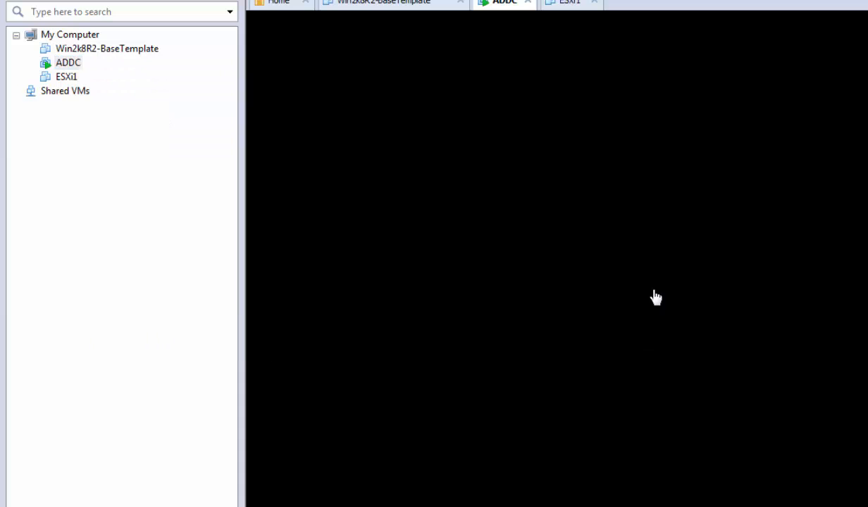
left_click(314, 120)
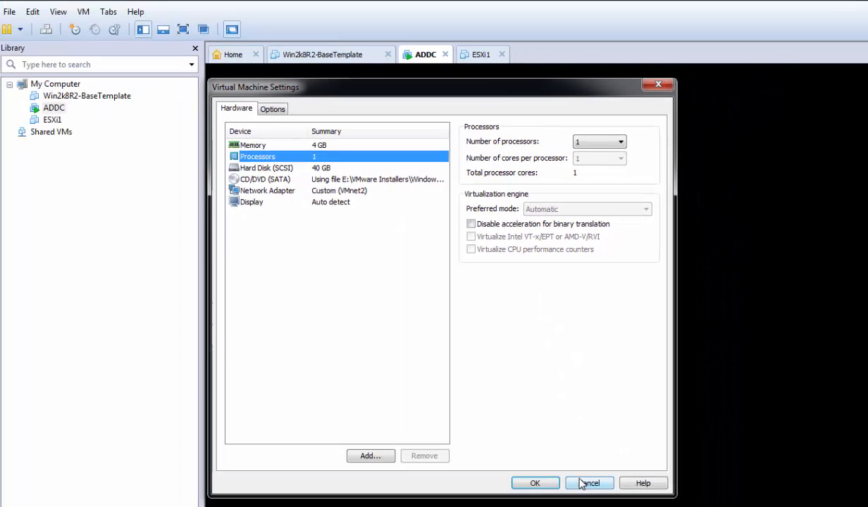
left_click(588, 483)
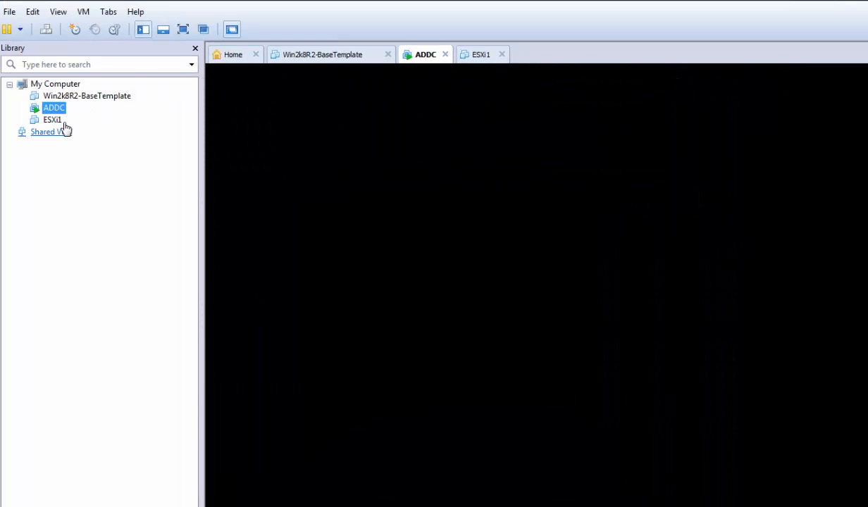
Set the CD/DVD (IDE) drive of ESXi1 to use an ISO image file
left_click(52, 120)
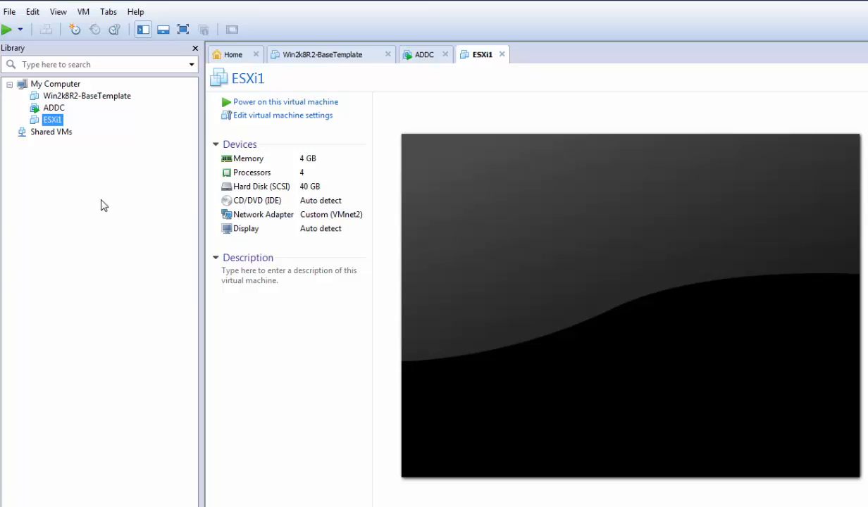
left_click(289, 121)
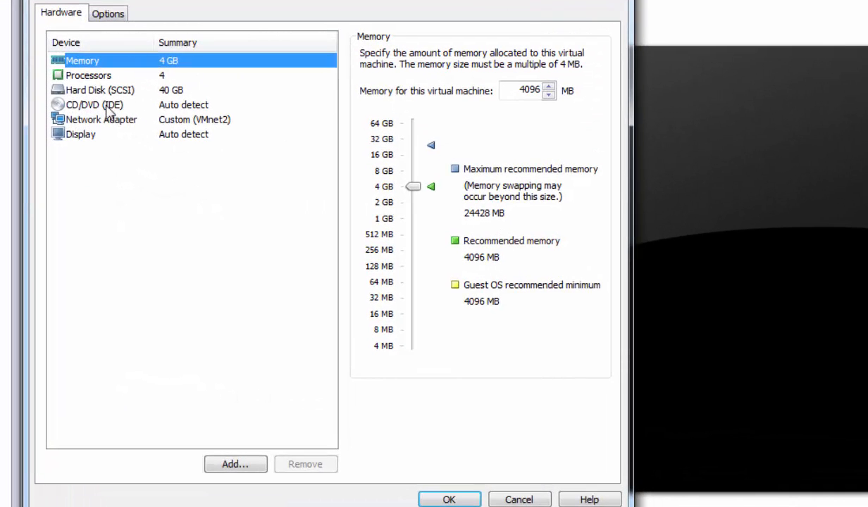
left_click(241, 179)
left_click(388, 160)
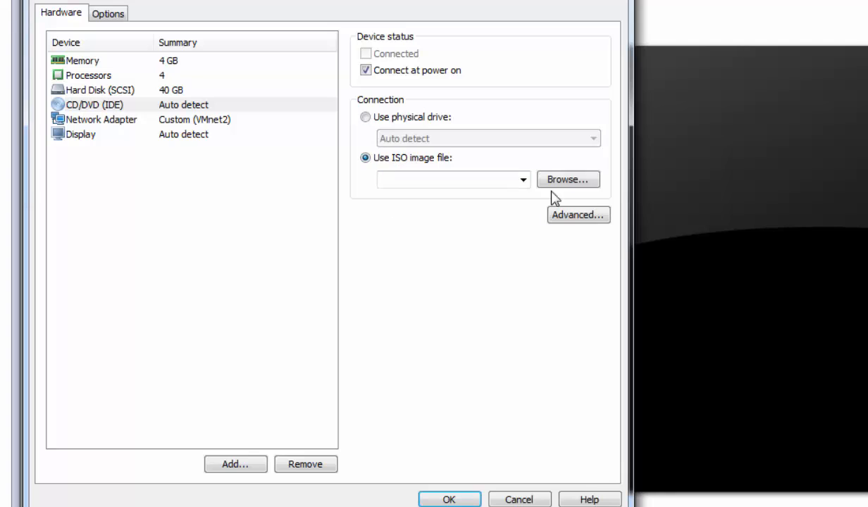
Attach VMware-VMvisor-Installer-5.5.0.update02-2068190.x86_64.iso from E:\VMware Installers\VMware_vSphere_5.5 to the ESXi1 CD/DVD drive and save the settings
left_click(567, 179)
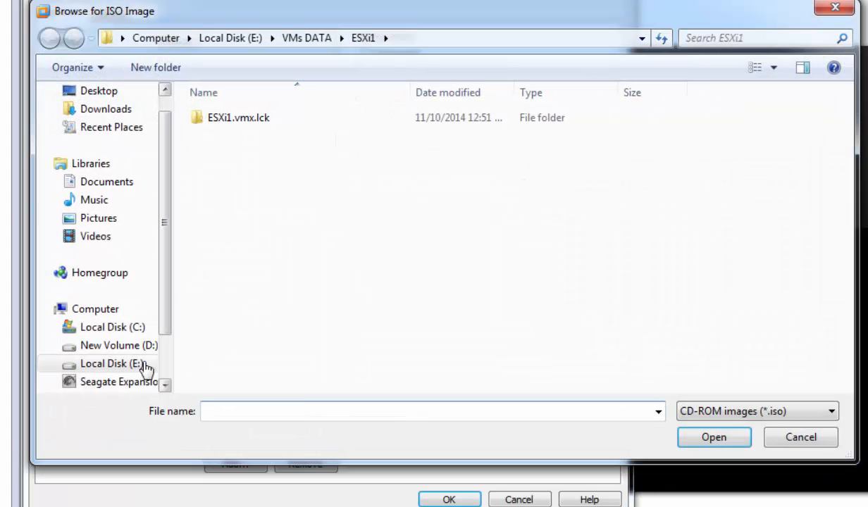
left_click(113, 363)
double_click(254, 155)
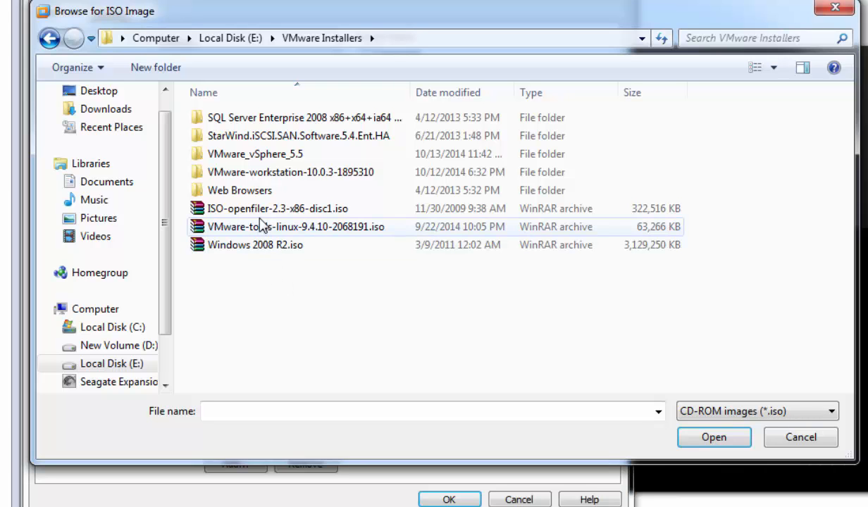
double_click(255, 155)
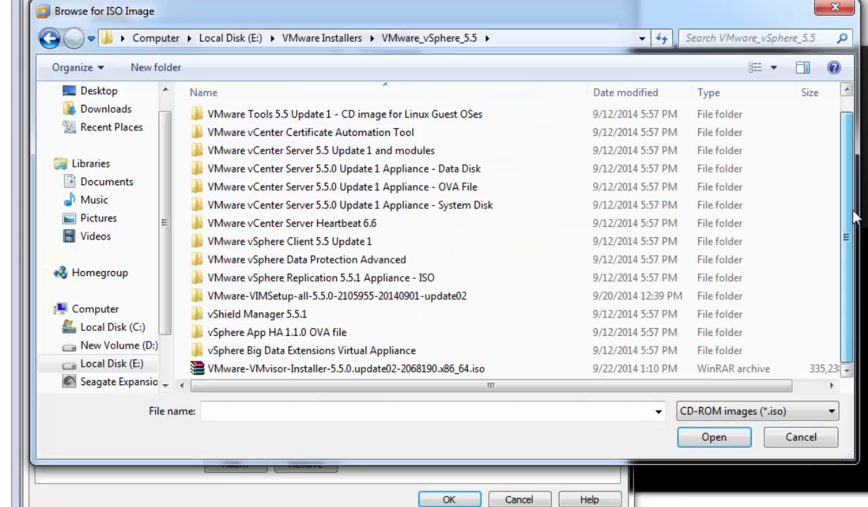
left_click(374, 370)
left_click(713, 440)
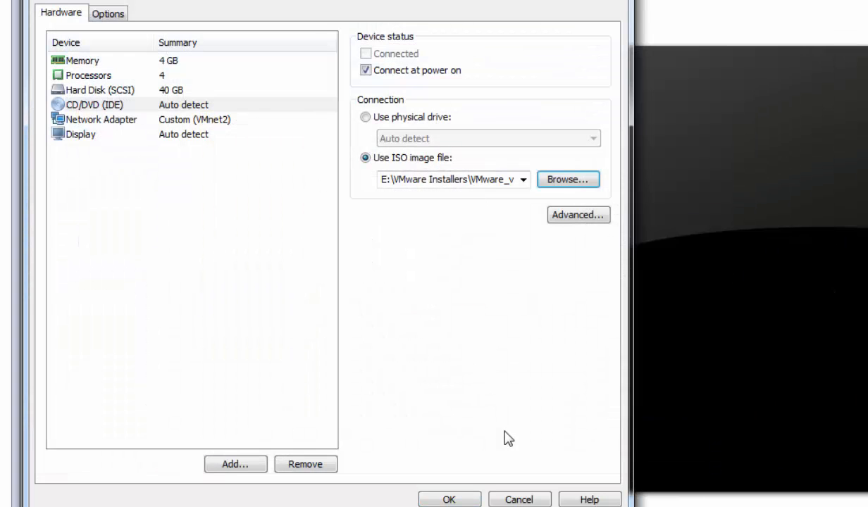
left_click(462, 497)
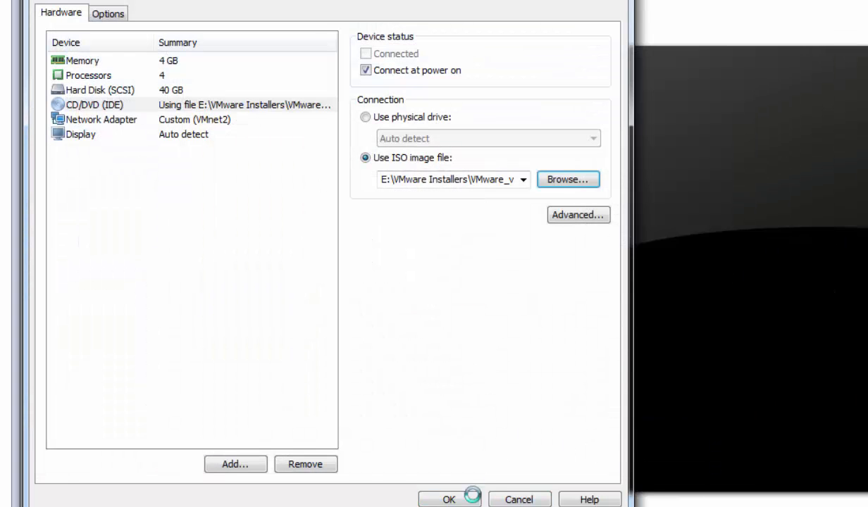
left_click(75, 95)
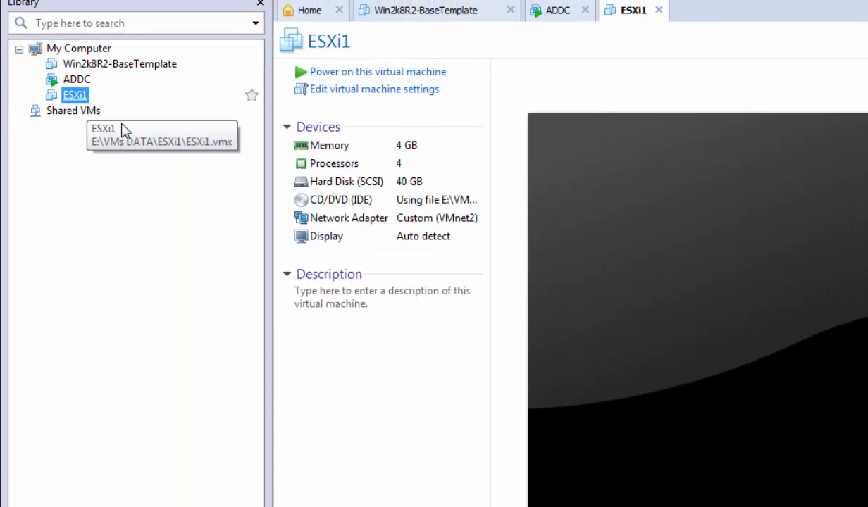
left_click(339, 74)
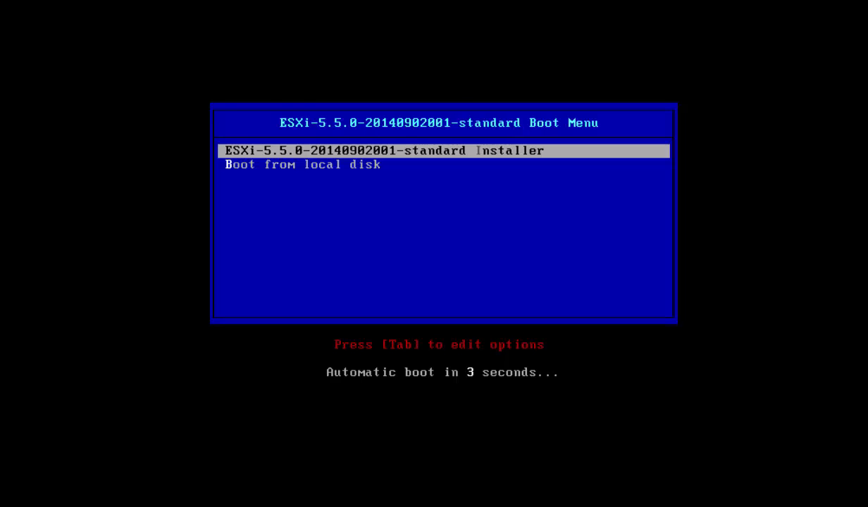
key("Return")
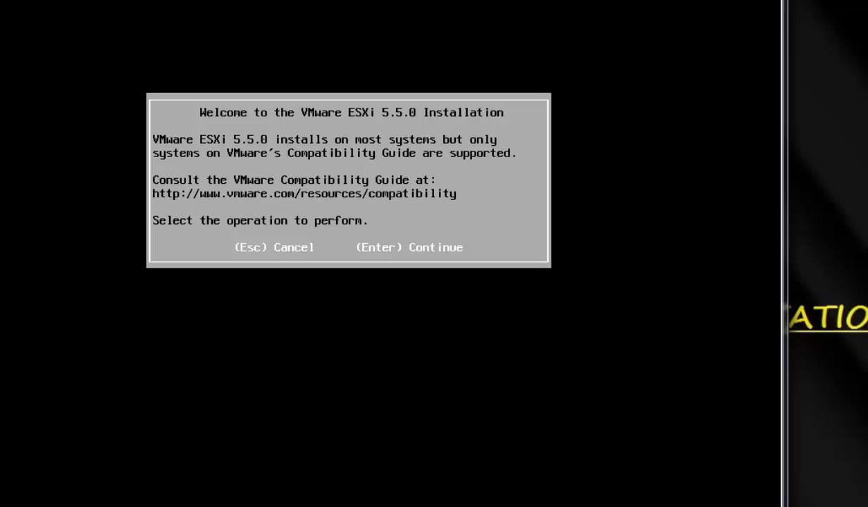
Accept the ESXi license agreement, choose the local 40 GiB disk as install target, and use the US Default keyboard layout
key("Return")
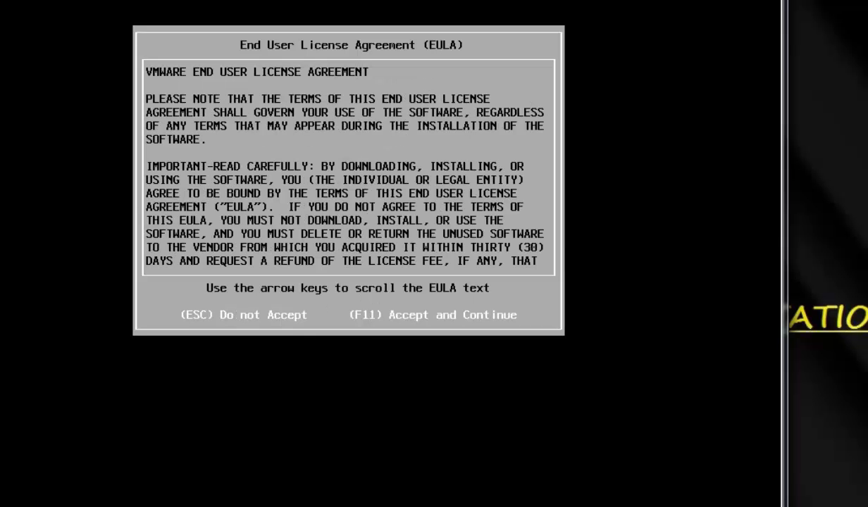
key("F11")
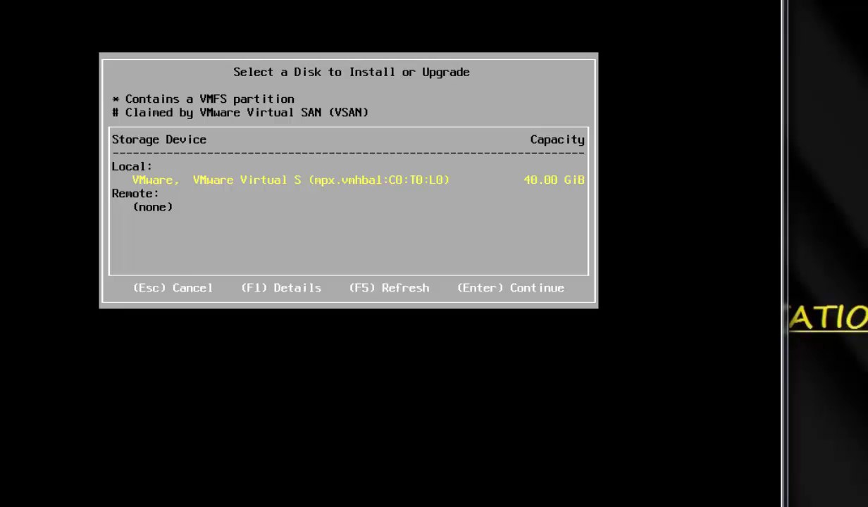
key("Return")
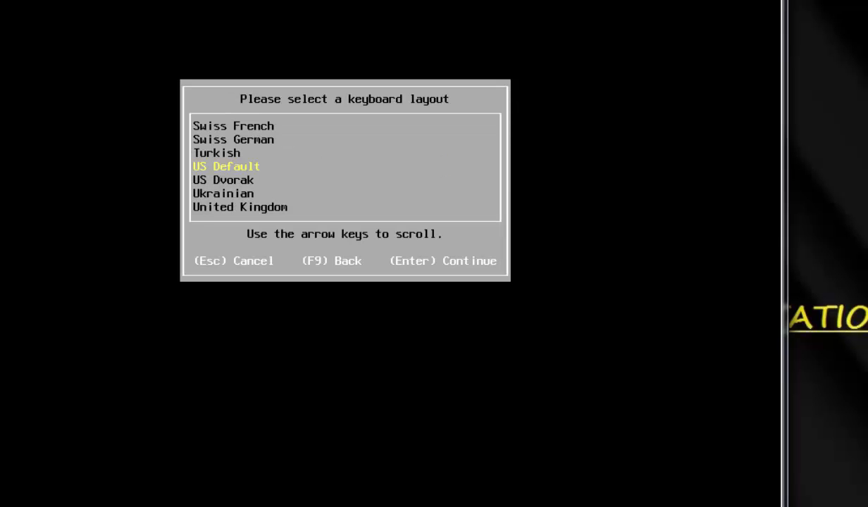
key("Return")
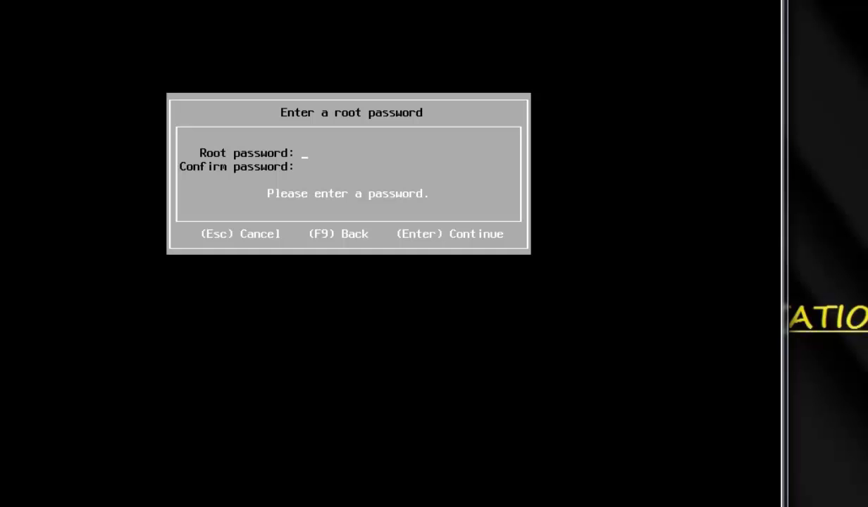
Enter and confirm the root password, and start the ESXi 5.5.0 installation on the selected disk
type("********")
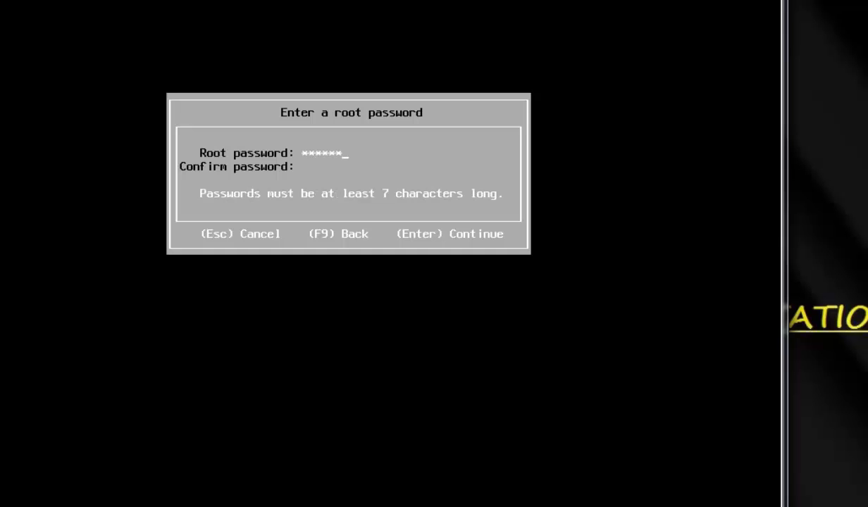
key("Tab")
type("**")
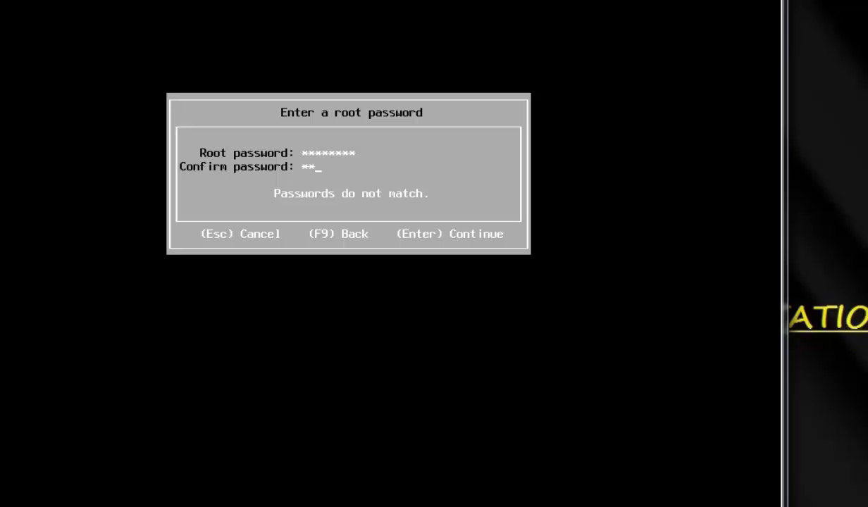
key("BackSpace")
key("BackSpace")
type("********")
key("Return")
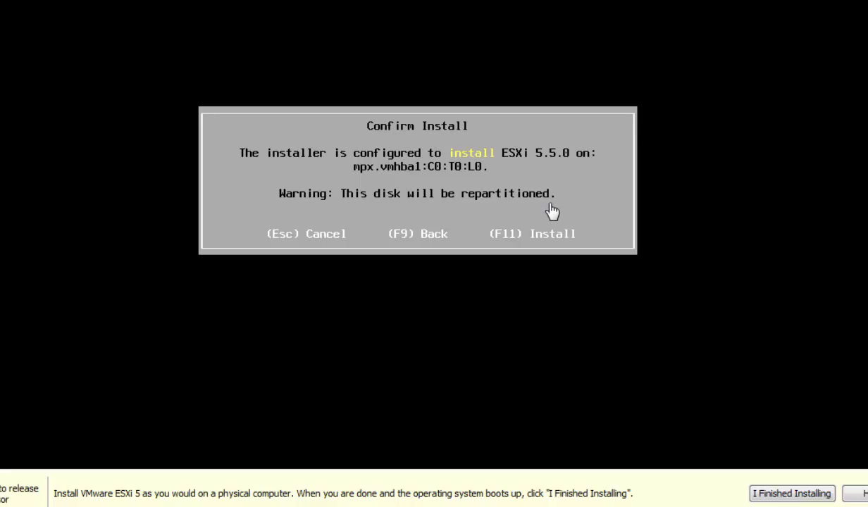
key("F11")
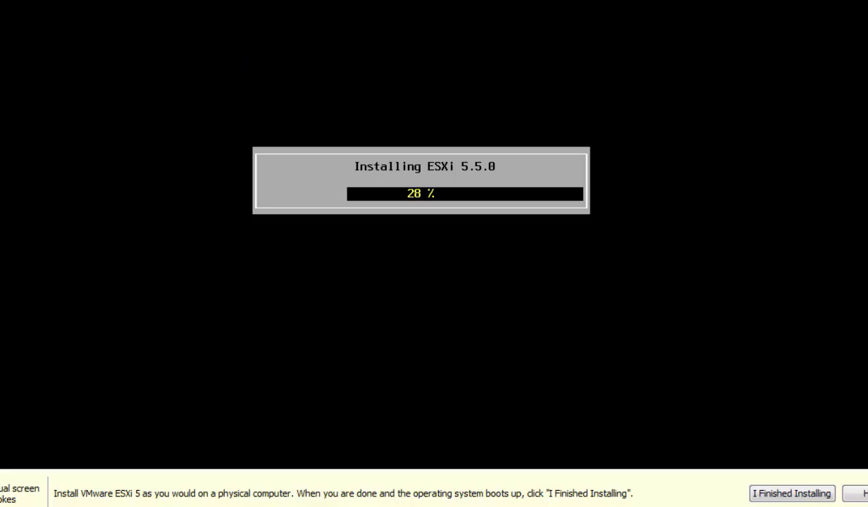
Begin a custom Workstation 10.0 virtual machine named ESXi2 for VMware ESXi 5, with the operating system to install later
key("ctrl+n")
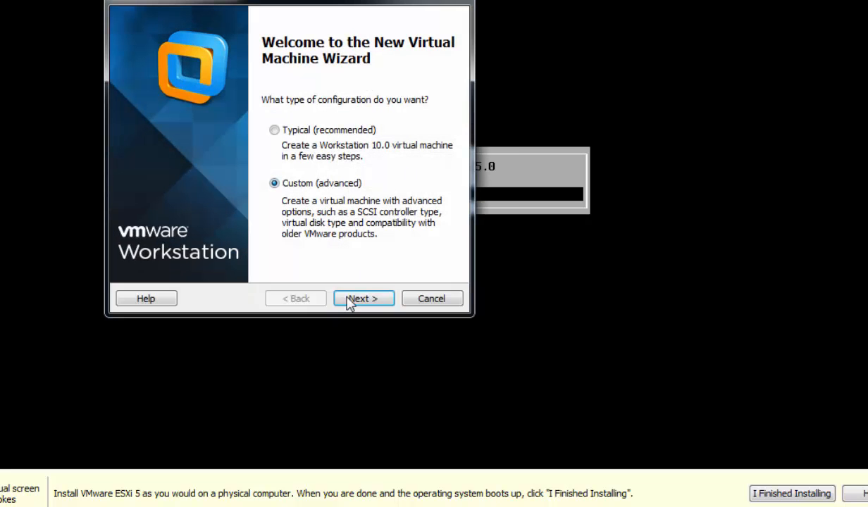
left_click(360, 298)
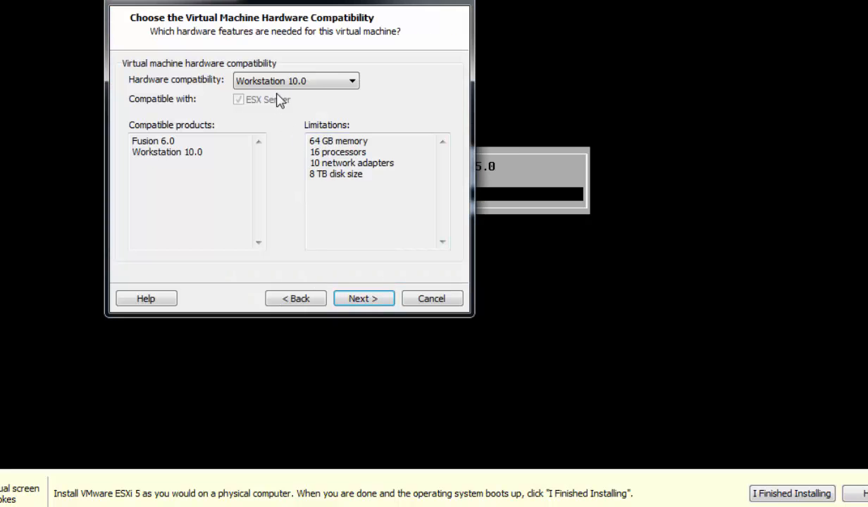
left_click(365, 302)
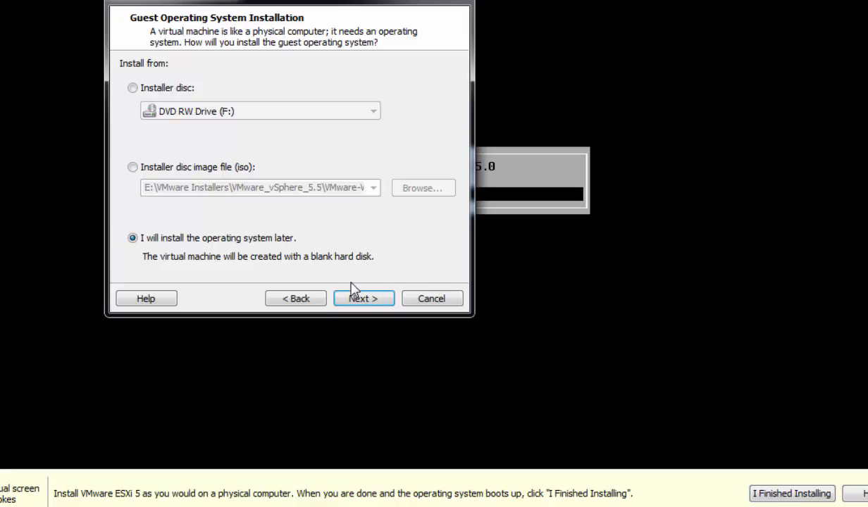
left_click(355, 298)
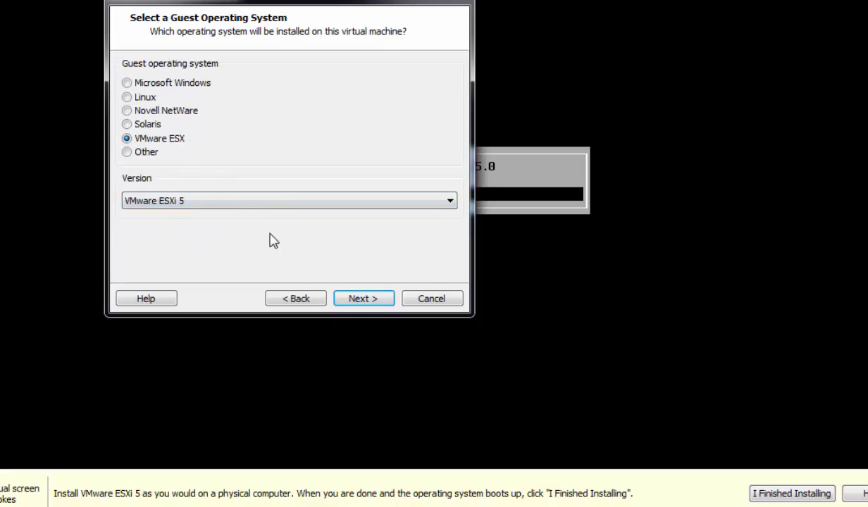
left_click(356, 299)
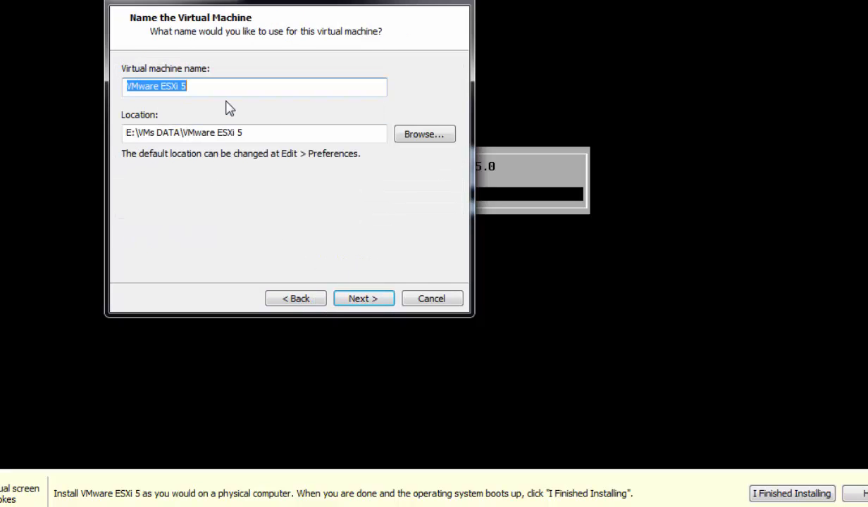
type("ESXi2")
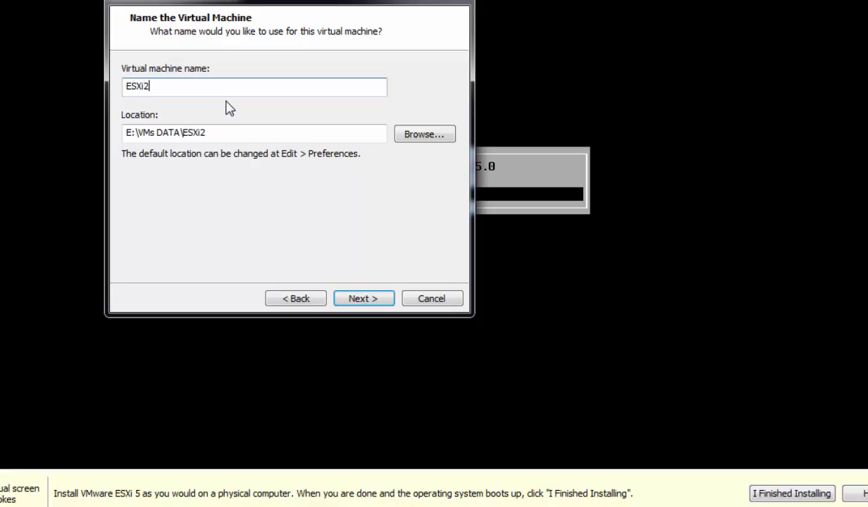
left_click(339, 290)
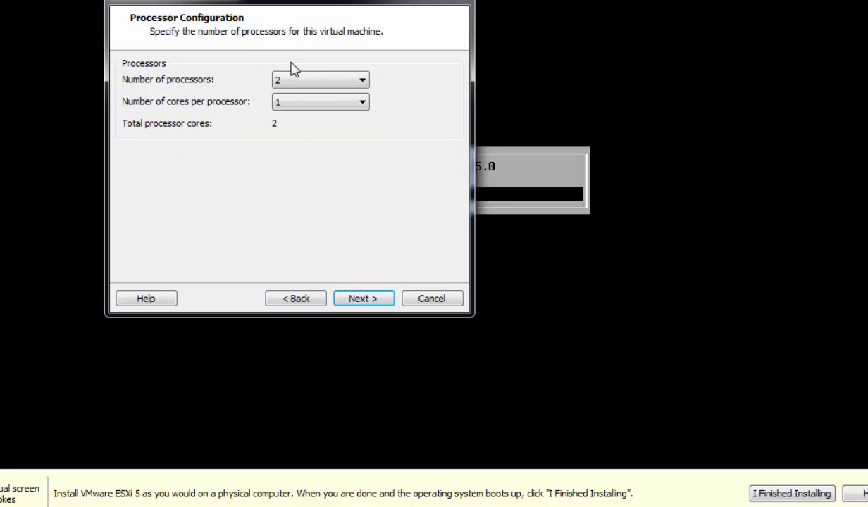
Give ESXi2 two processors with 2 cores each and 4096 MB of memory, without a network connection
left_click(294, 106)
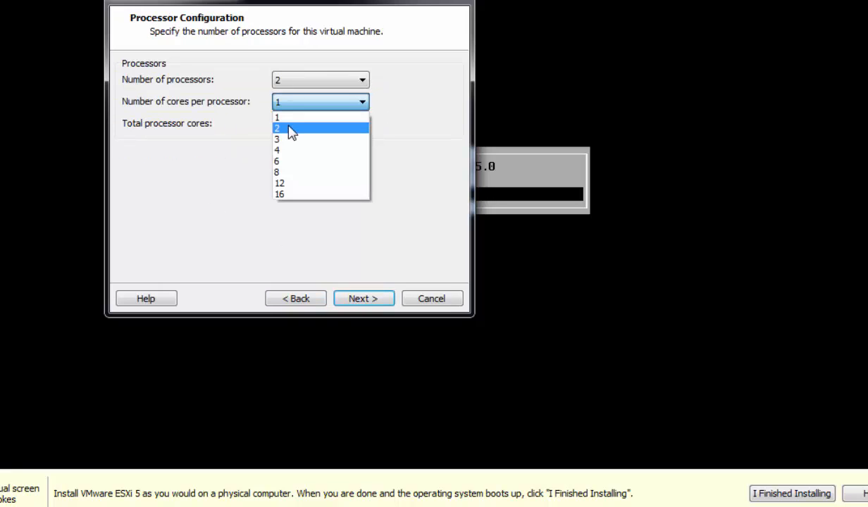
left_click(378, 298)
left_click(373, 299)
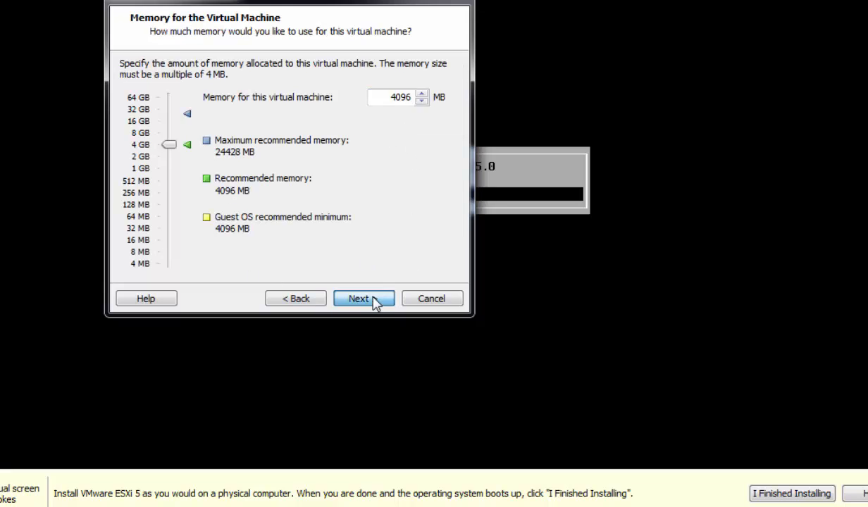
left_click(191, 224)
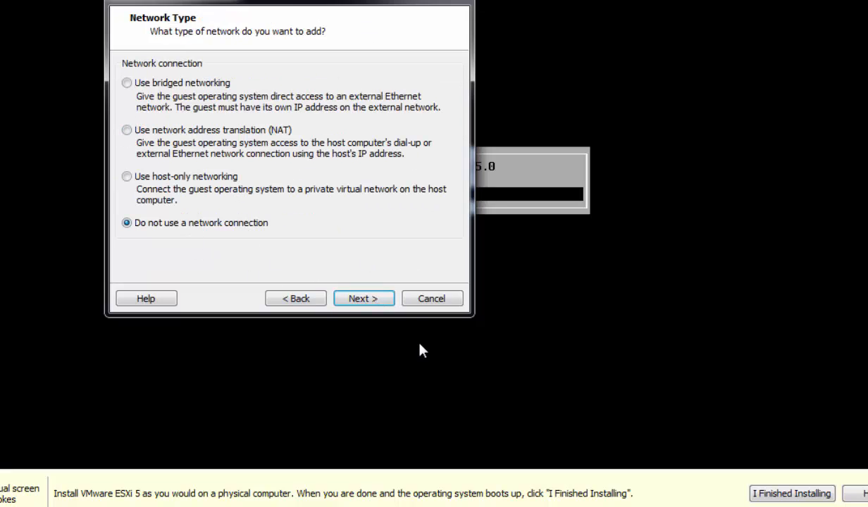
left_click(373, 300)
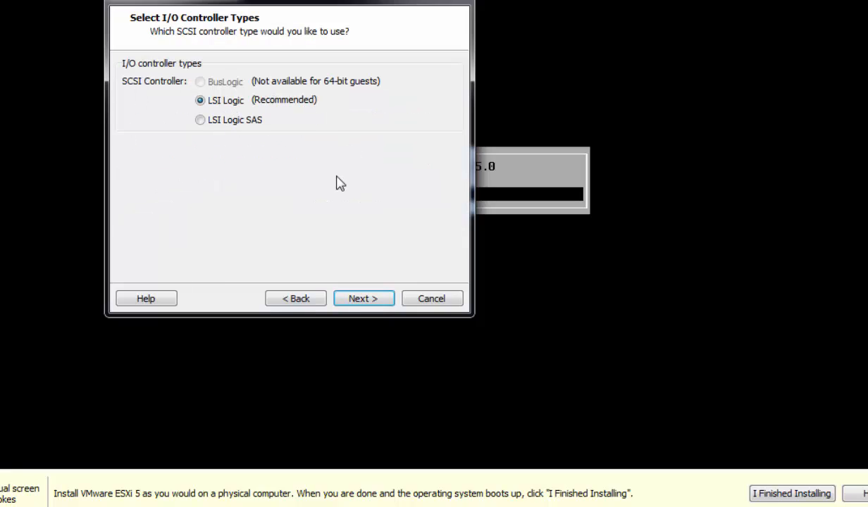
Create ESXi2 with the LSI Logic controller and a new 40 GB SCSI disk stored as the single file ESXi2.vmdk
left_click(362, 300)
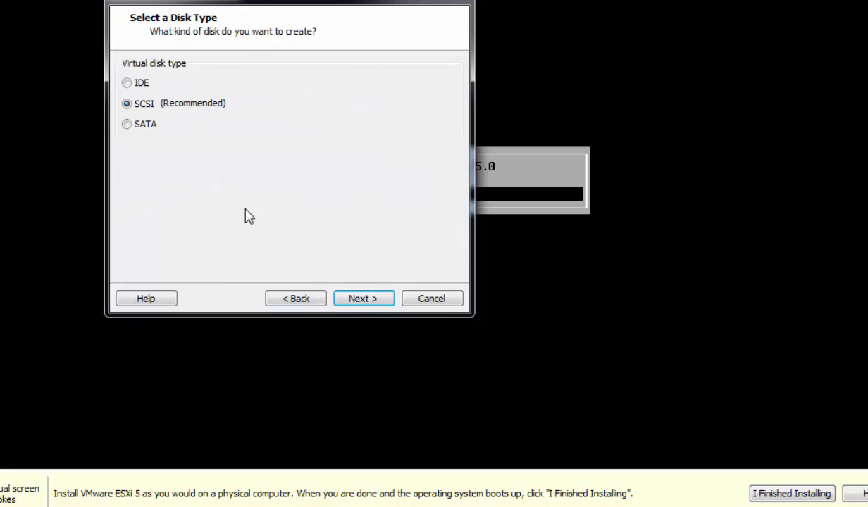
left_click(376, 302)
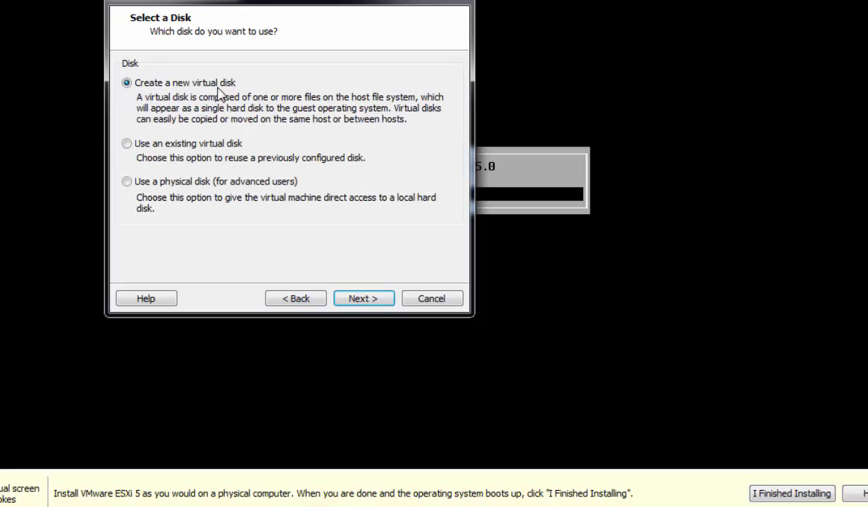
left_click(384, 294)
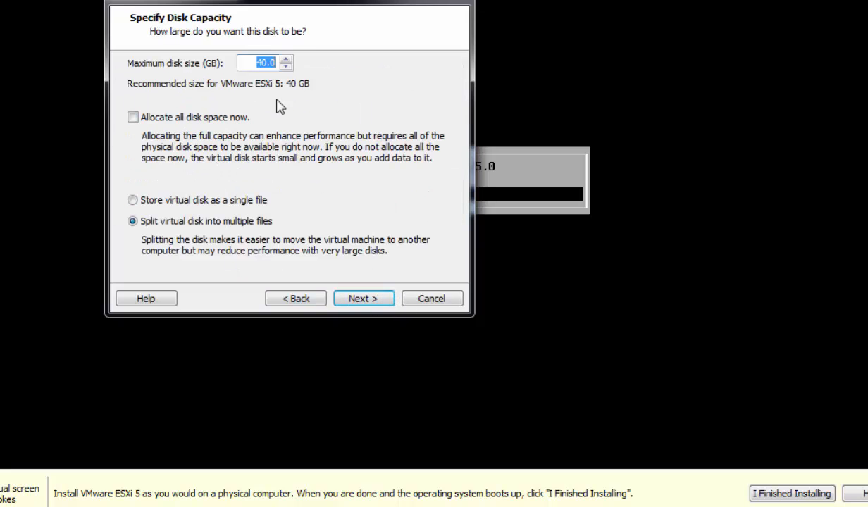
left_click(182, 200)
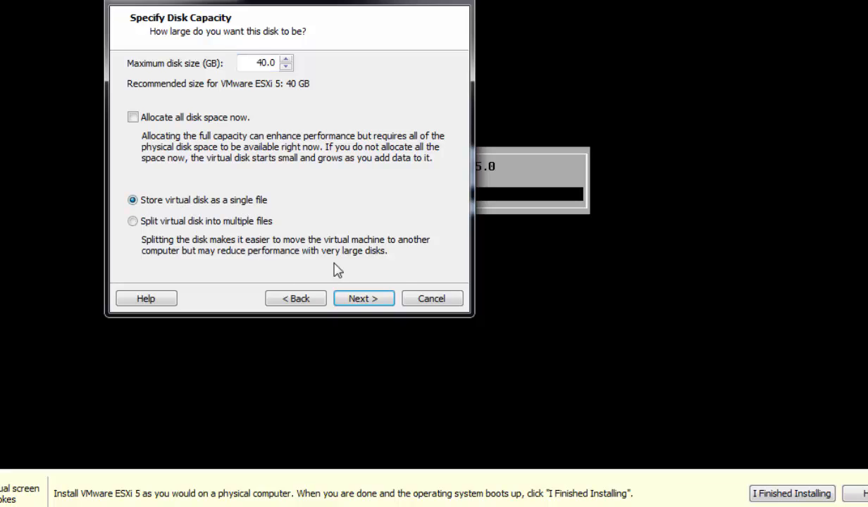
left_click(355, 297)
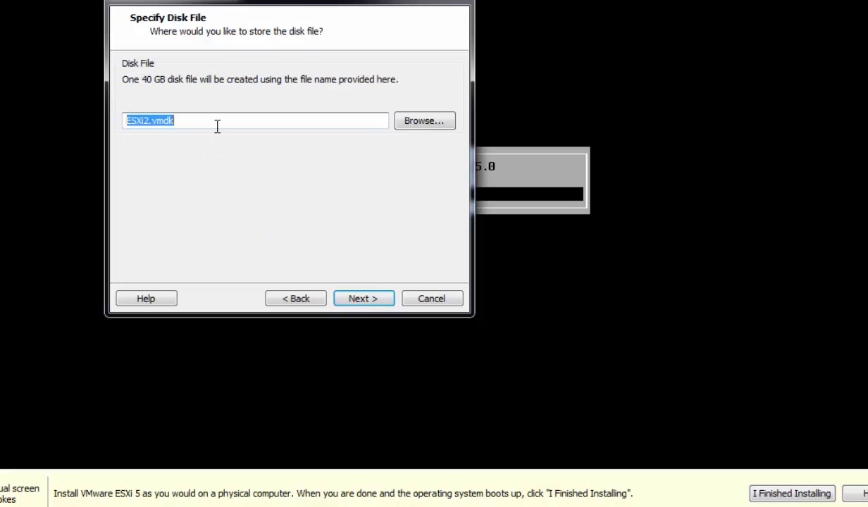
left_click(349, 297)
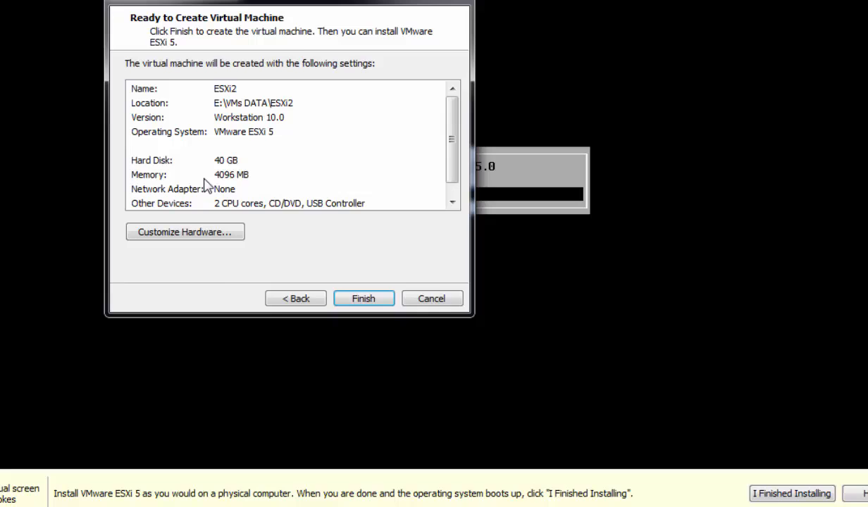
left_click(344, 298)
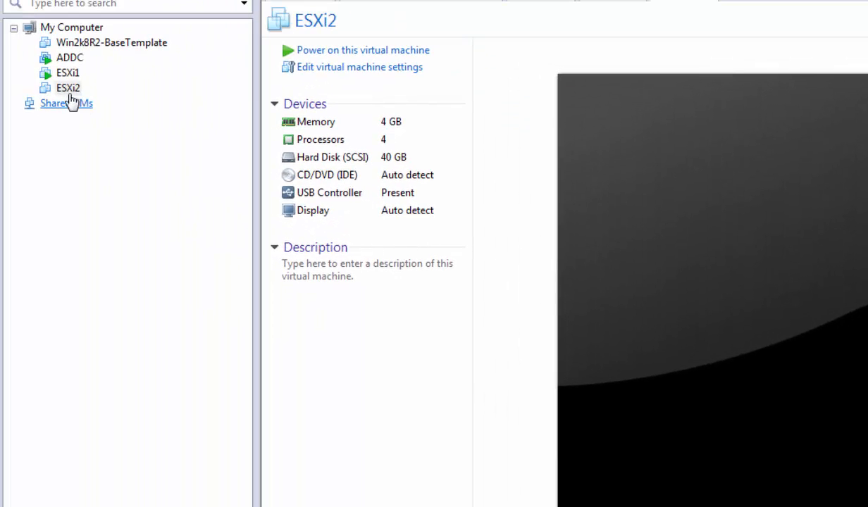
Remove the USB Controller from the ESXi2 virtual machine's hardware settings
left_click(70, 91)
left_click(334, 67)
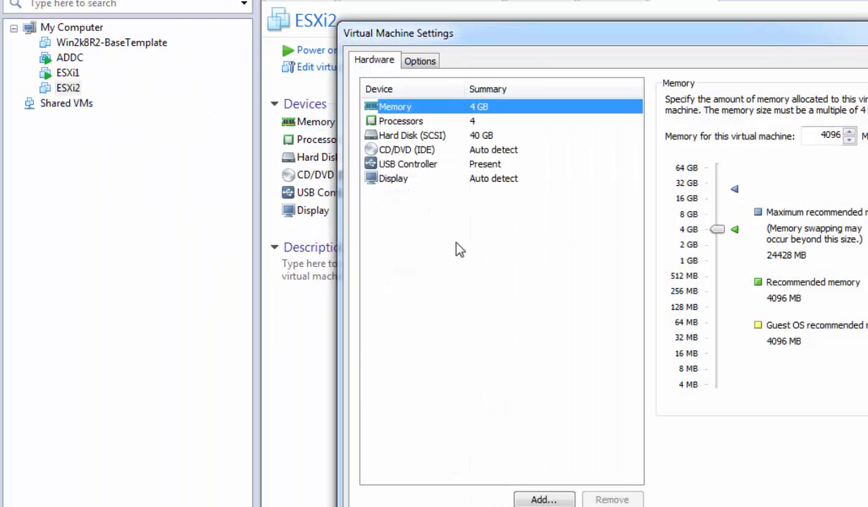
left_click(405, 165)
left_click(421, 487)
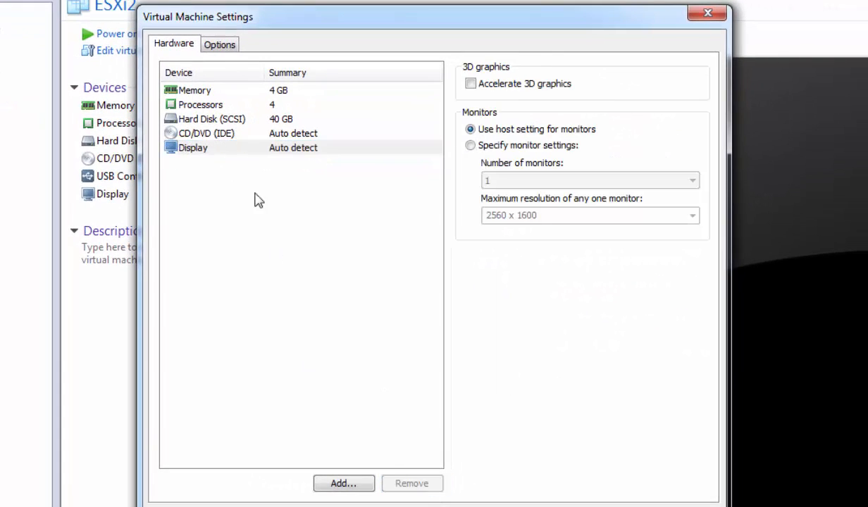
Add a network adapter to ESXi2 connected to the custom virtual network VMnet2
left_click(344, 484)
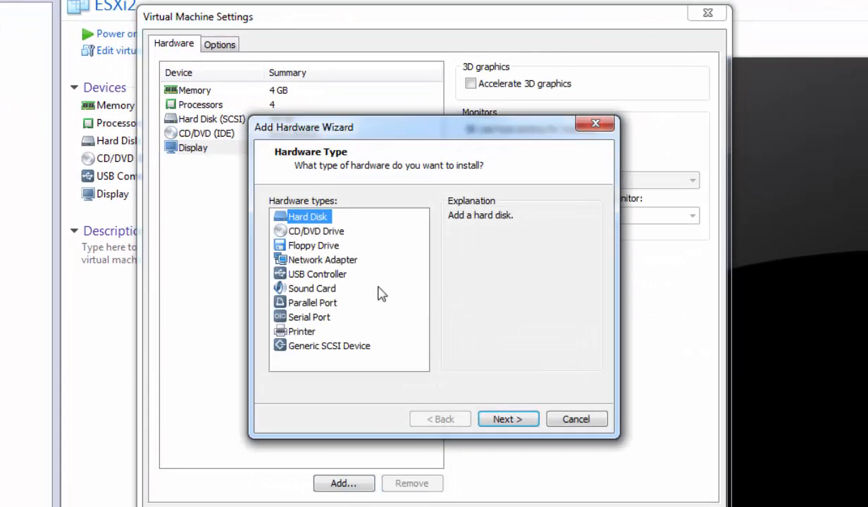
left_click(330, 260)
left_click(502, 364)
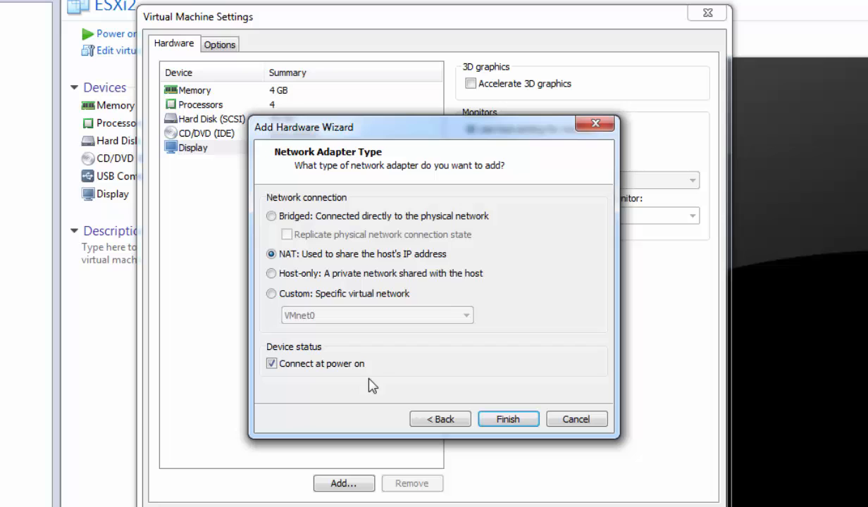
left_click(296, 294)
left_click(317, 315)
left_click(324, 354)
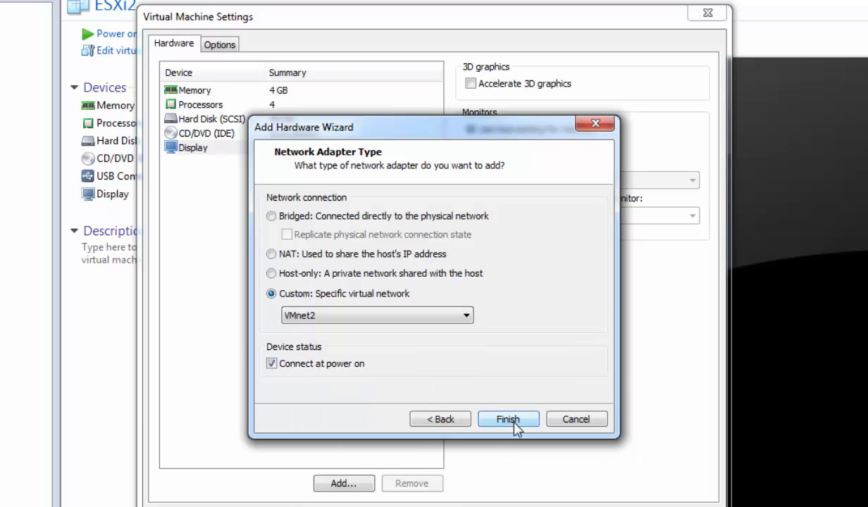
left_click(514, 423)
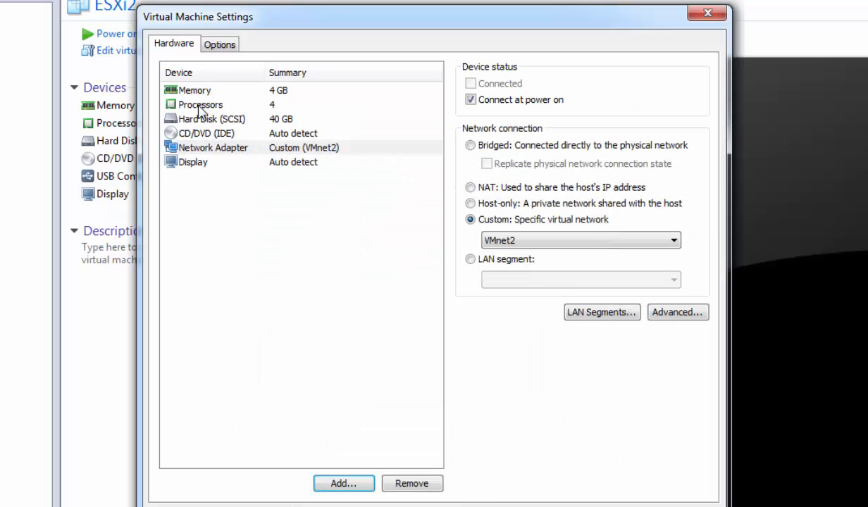
Attach the ESXi 5.5 installer ISO from the VMware_vSphere_5.5 folder on drive E to ESXi2's CD/DVD drive and save the settings
left_click(192, 104)
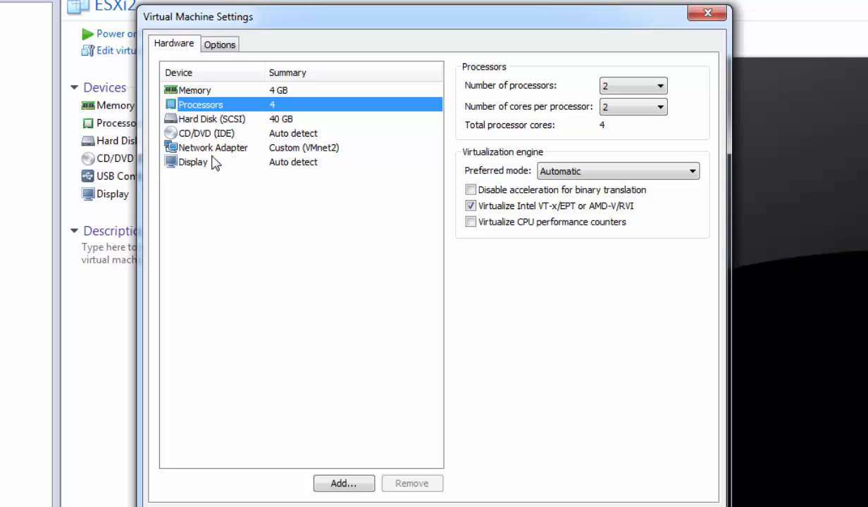
left_click(204, 133)
left_click(506, 189)
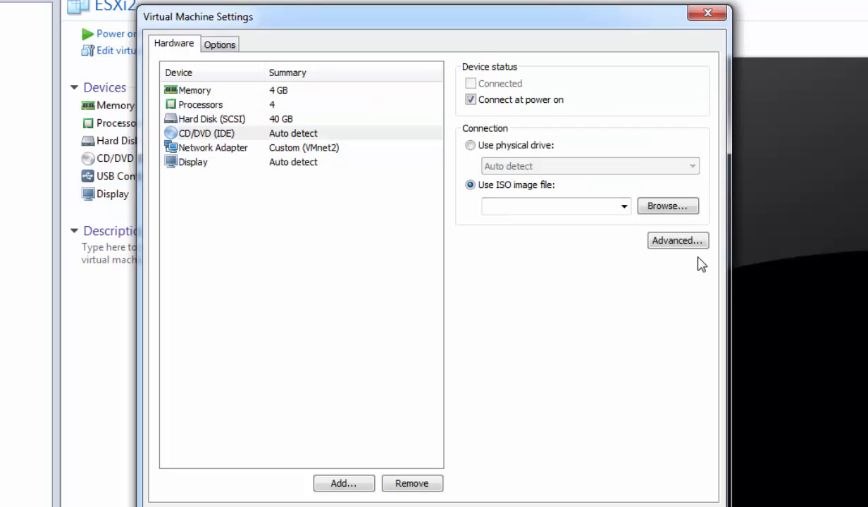
left_click(663, 208)
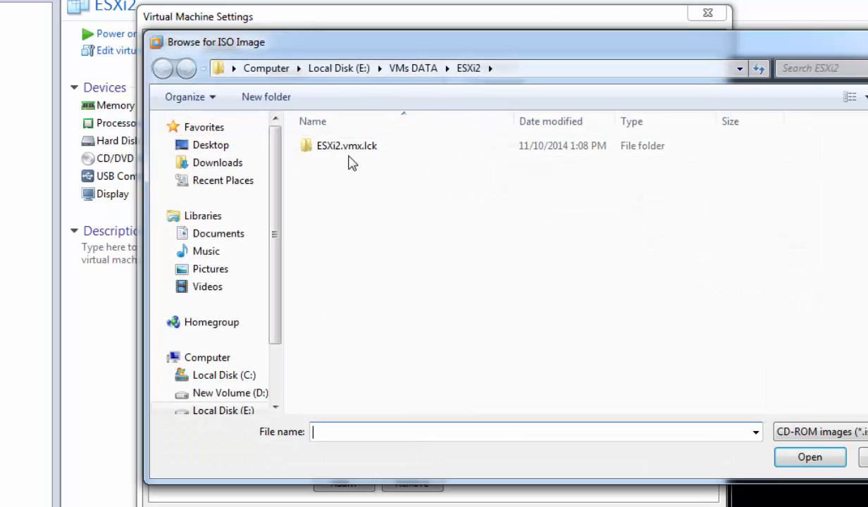
left_click(342, 70)
double_click(360, 185)
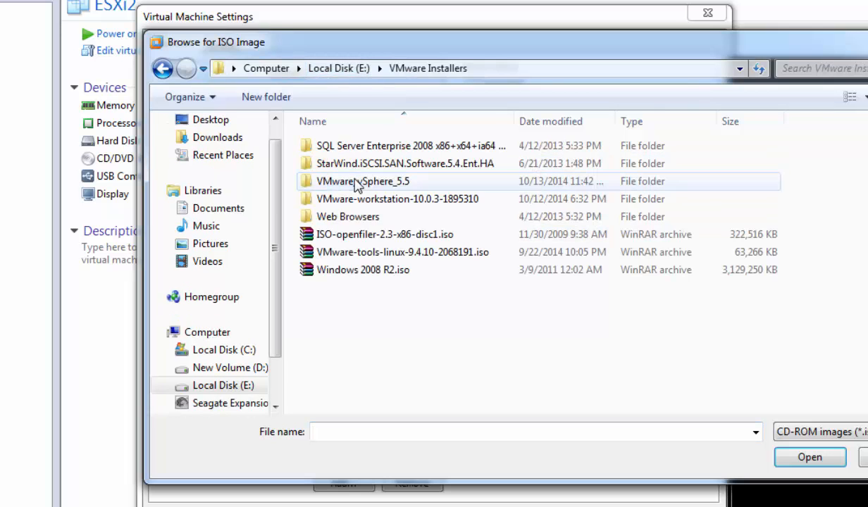
double_click(366, 185)
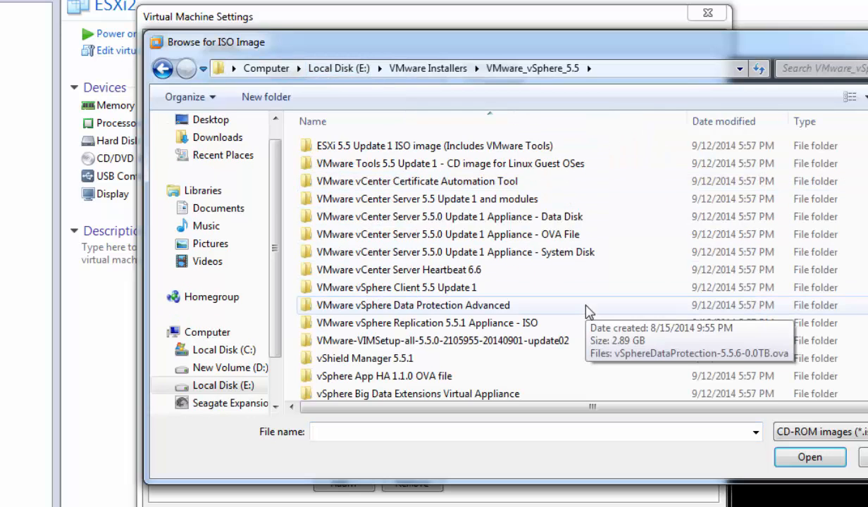
scroll(587, 297, "down", 1)
left_click(459, 398)
double_click(460, 394)
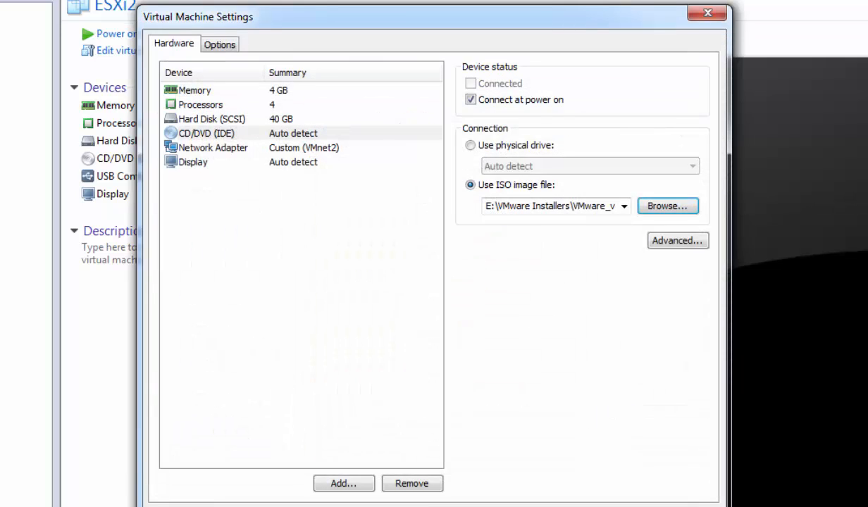
left_click(550, 506)
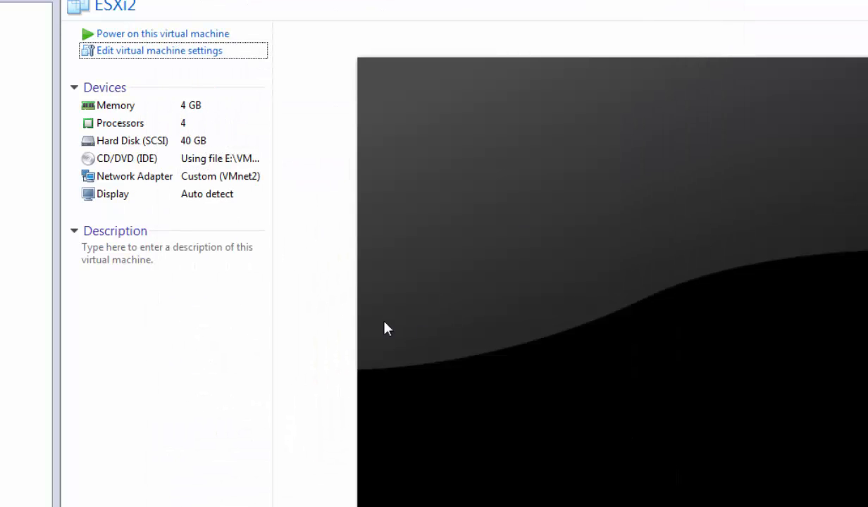
left_click(122, 36)
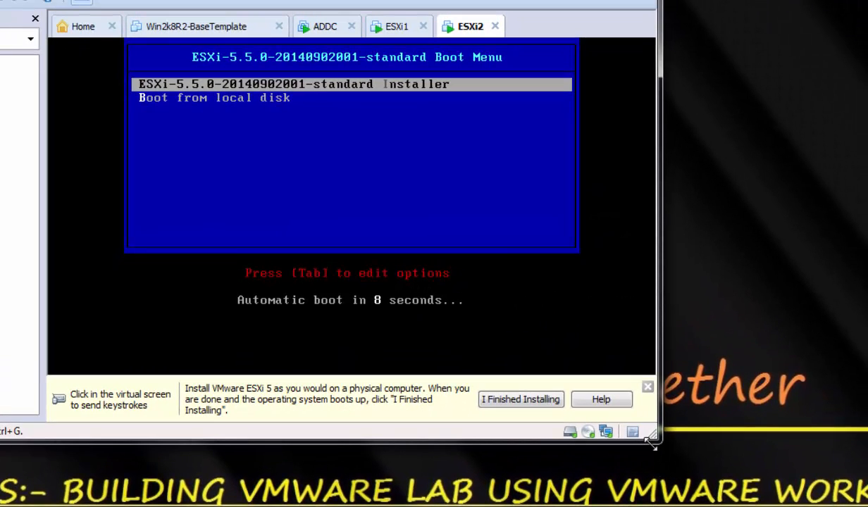
key("ctrl+g")
key("Return")
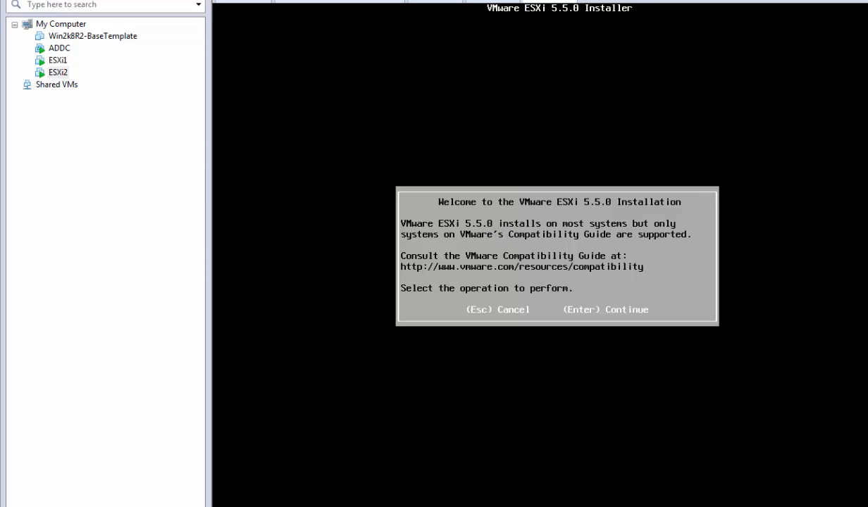
key("Return")
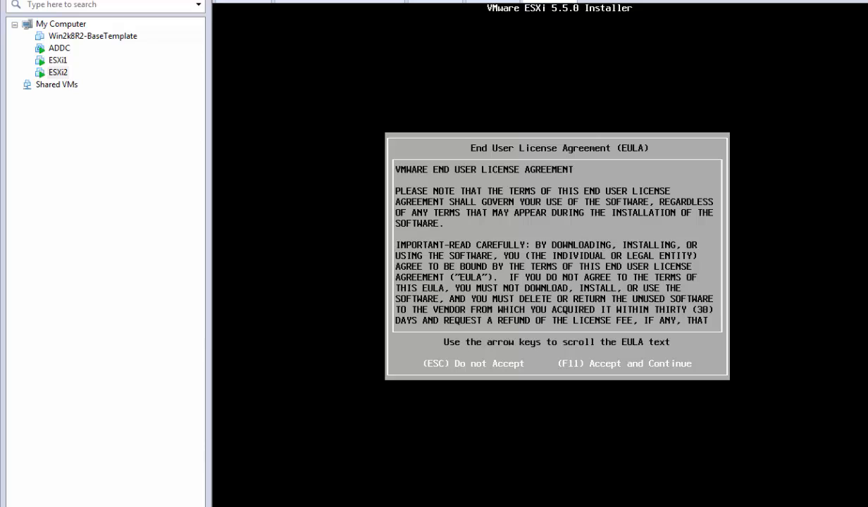
key("F11")
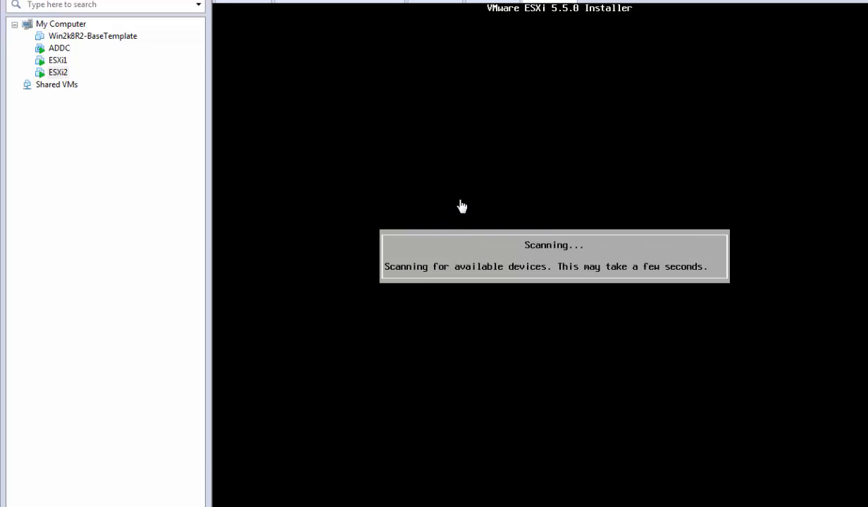
Switch to the ESXi1 virtual machine and reboot it from the completed ESXi 5.5.0 installation
left_click(59, 63)
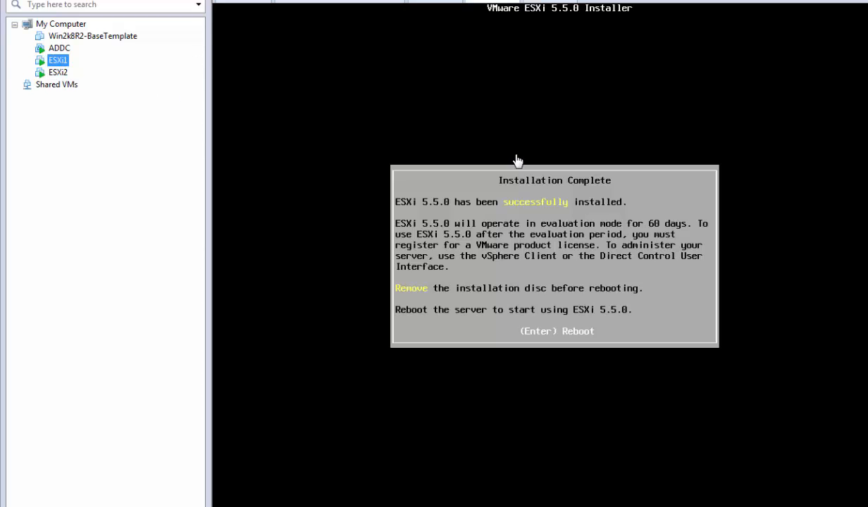
left_click(512, 236)
key("Return")
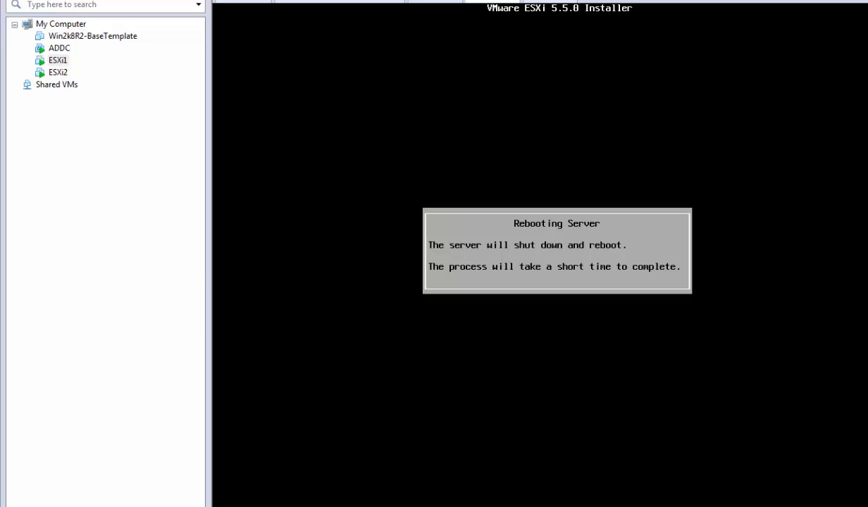
In the ESXi2 installer, select the local 40 GiB VMware disk and continue with the preselected options to the root password entry
left_click(57, 72)
left_click(445, 248)
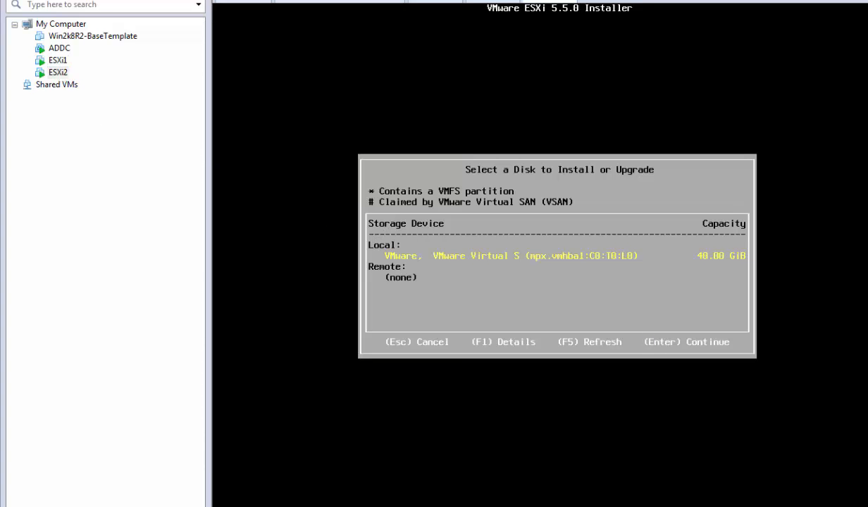
key("Return")
key("Return")
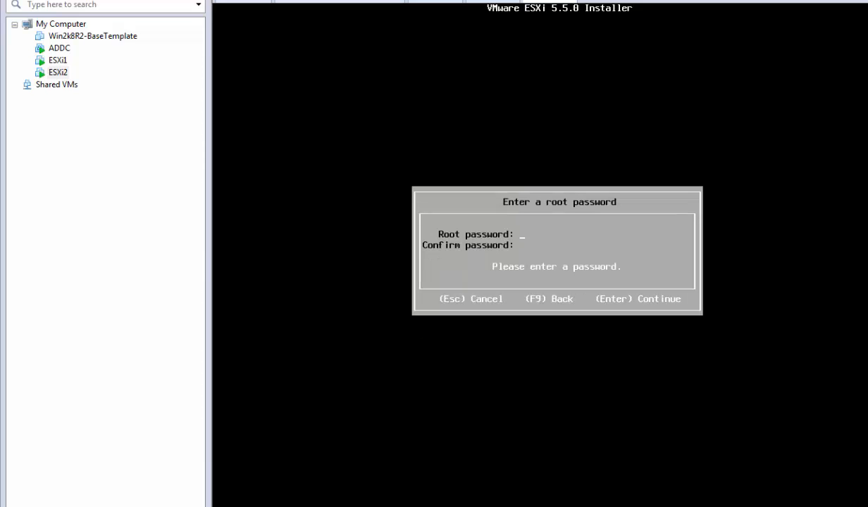
Enter and confirm the root password for ESXi2
type("*******")
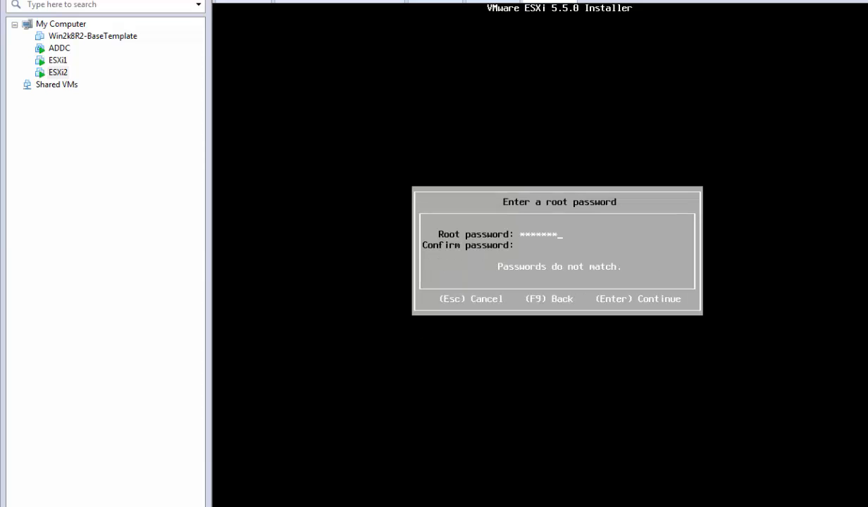
type("********")
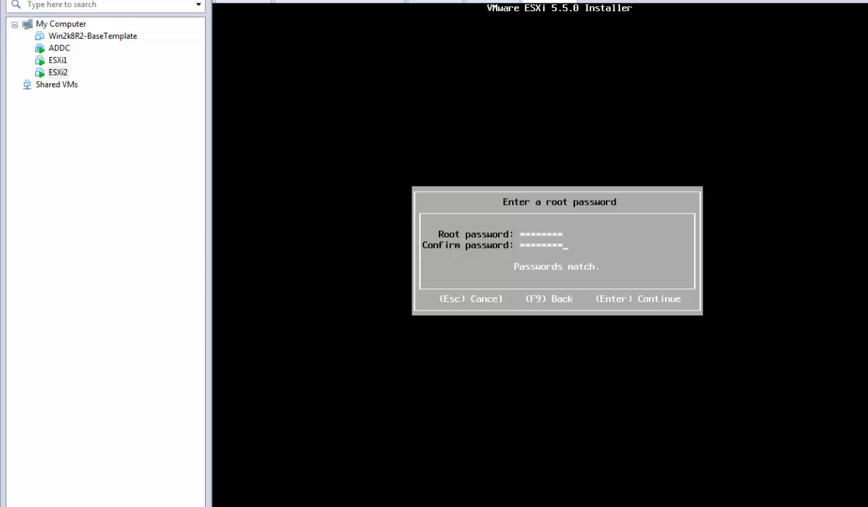
key("Return")
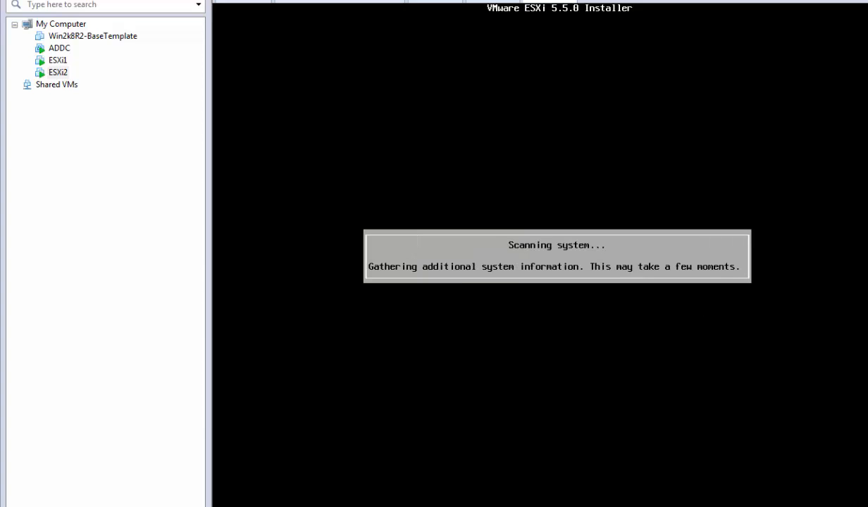
Check how ESXi1 is booting, and confirm the ESXi 5.5.0 installation on ESXi2's disk
left_click(57, 60)
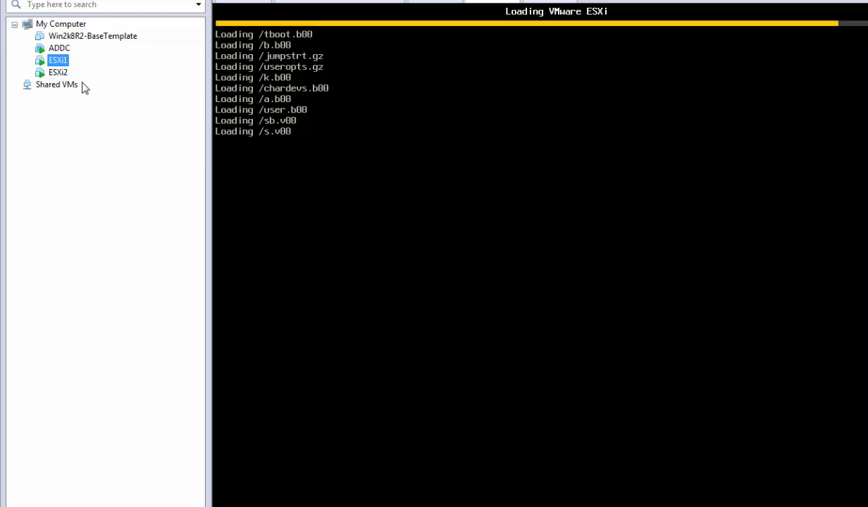
left_click(59, 72)
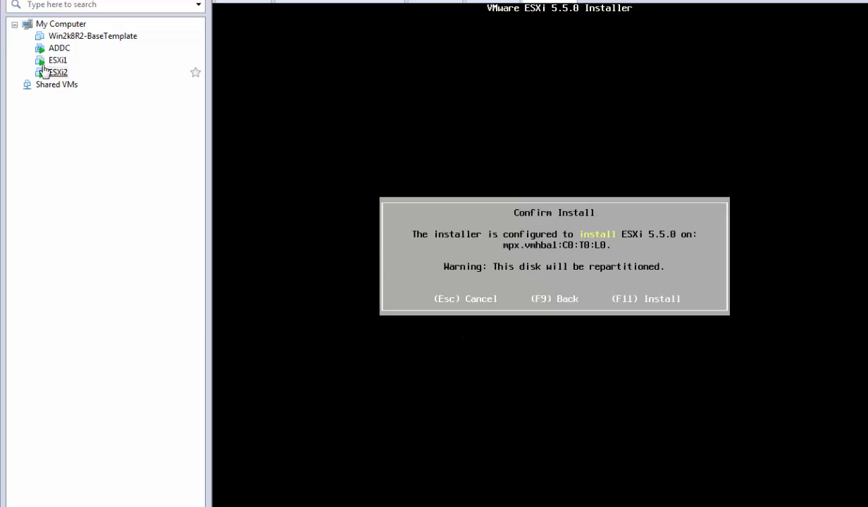
left_click(46, 72)
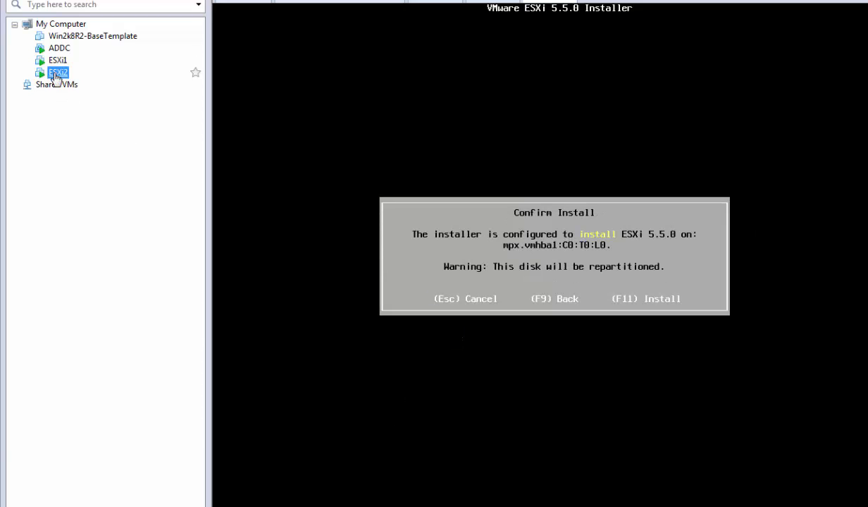
left_click(568, 280)
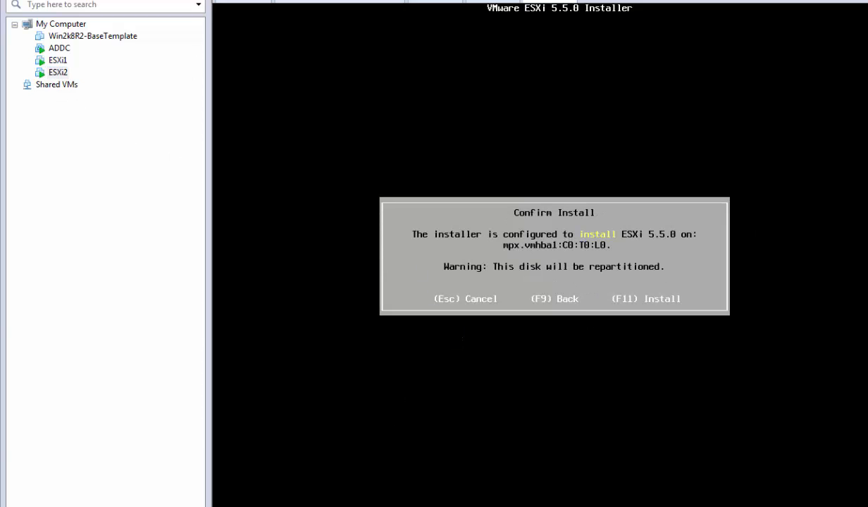
key("F11")
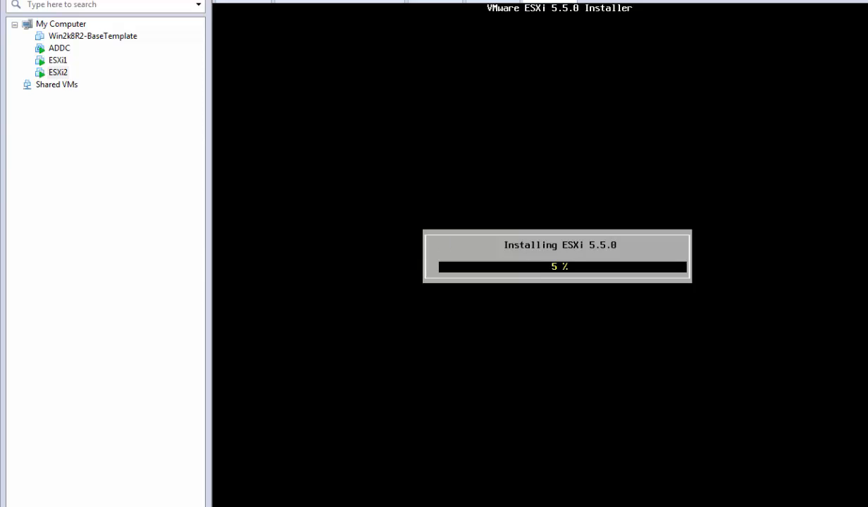
Switch to ESXi1 and log in to its system customization as root with the root password
key("ctrl+alt")
left_click(56, 61)
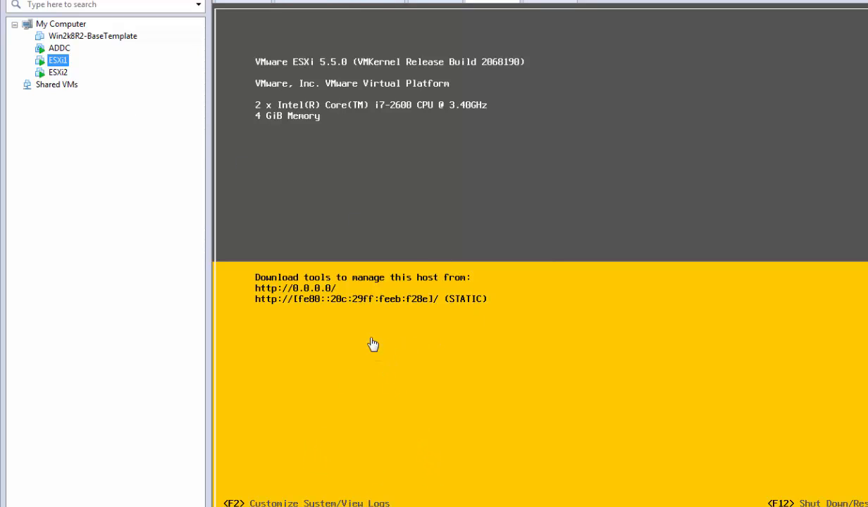
left_click(296, 296)
key("F2")
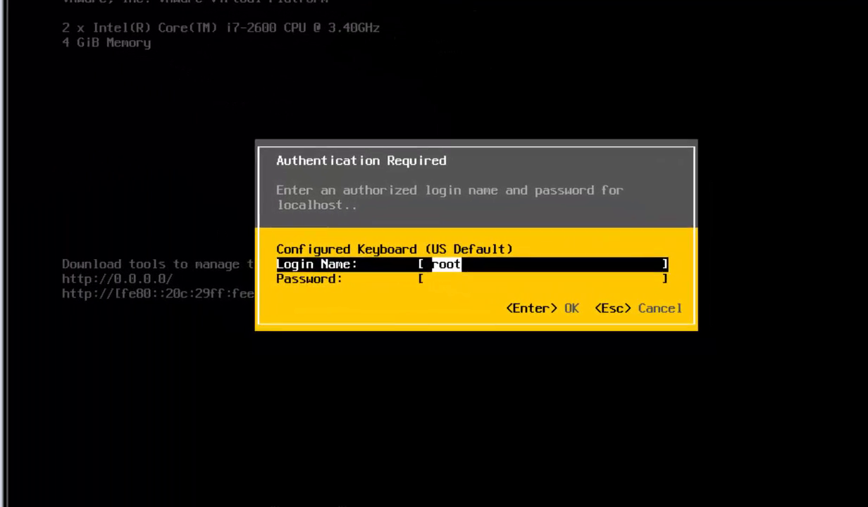
key("Tab")
type("****")
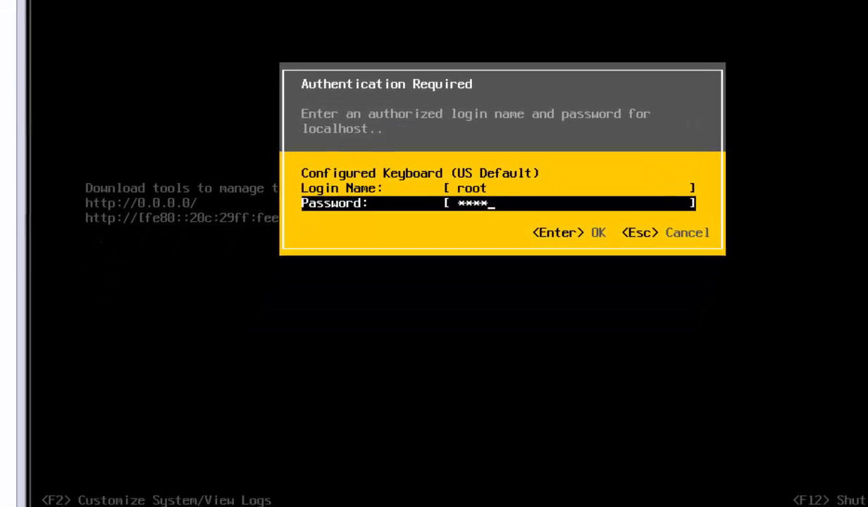
key("Return")
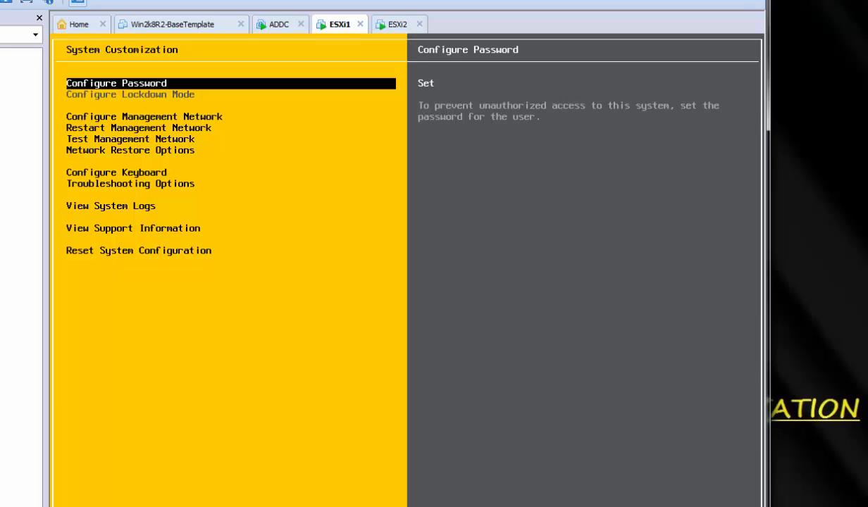
Open ESXi1's management network configuration and keep vmnic0 as the selected network adapter
key("Down")
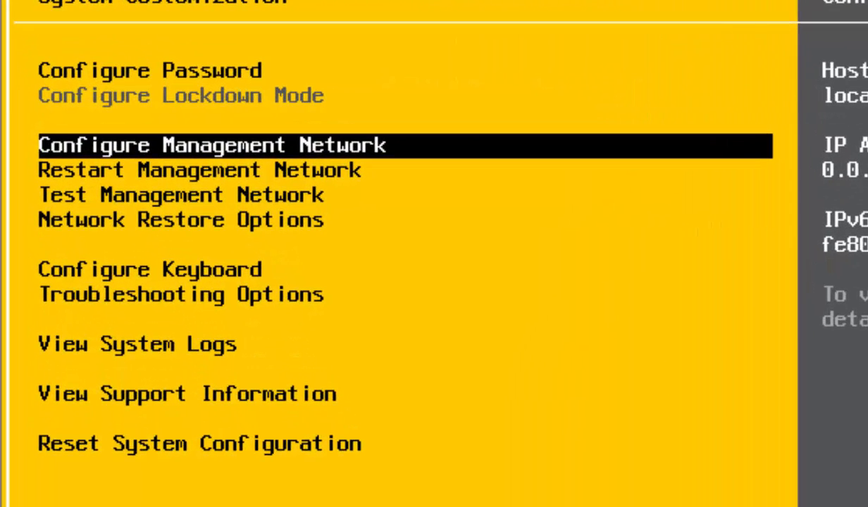
key("Return")
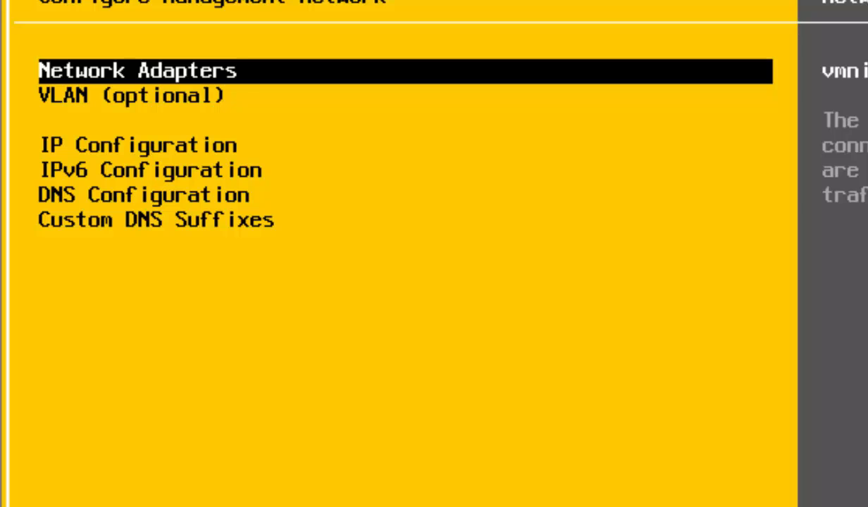
key("Return")
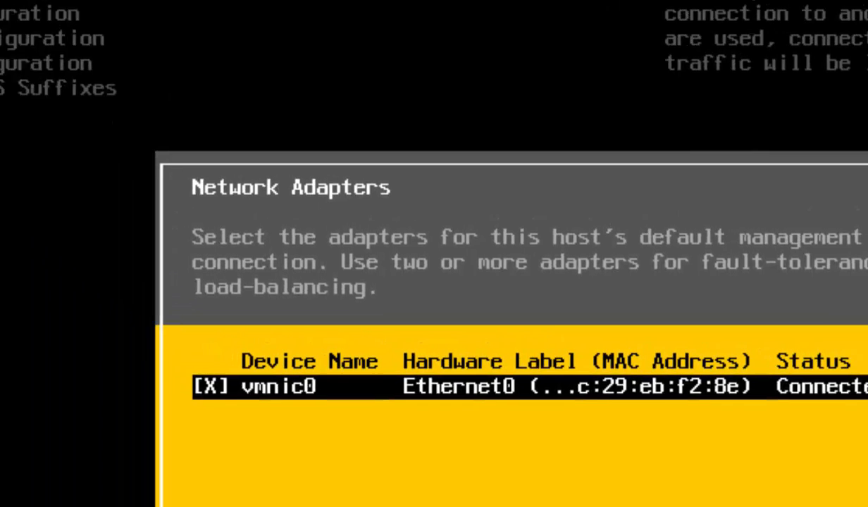
key("Return")
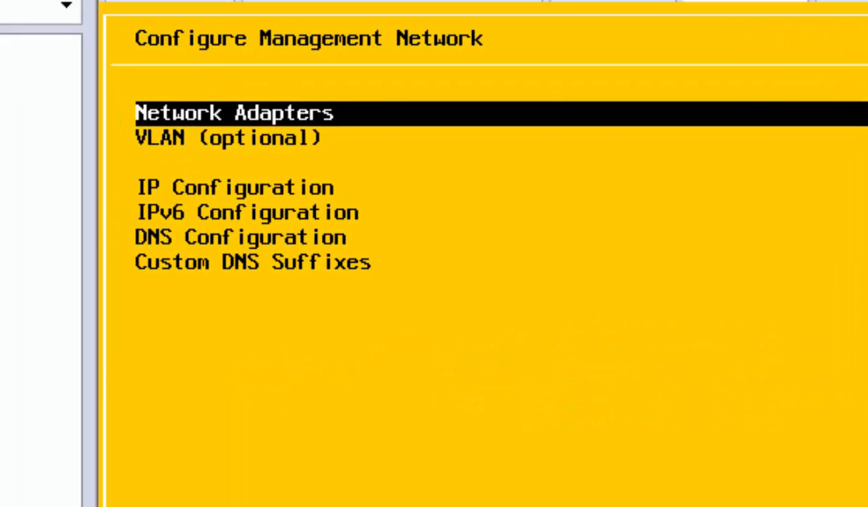
Switch the IP configuration to a static address and set the IP address to 172.16.0.2
key("Down")
key("Down")
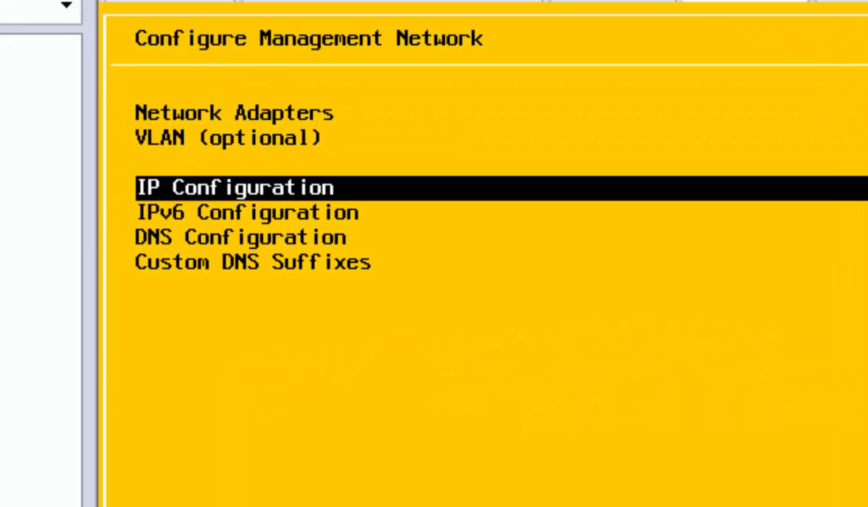
key("Return")
key("Down")
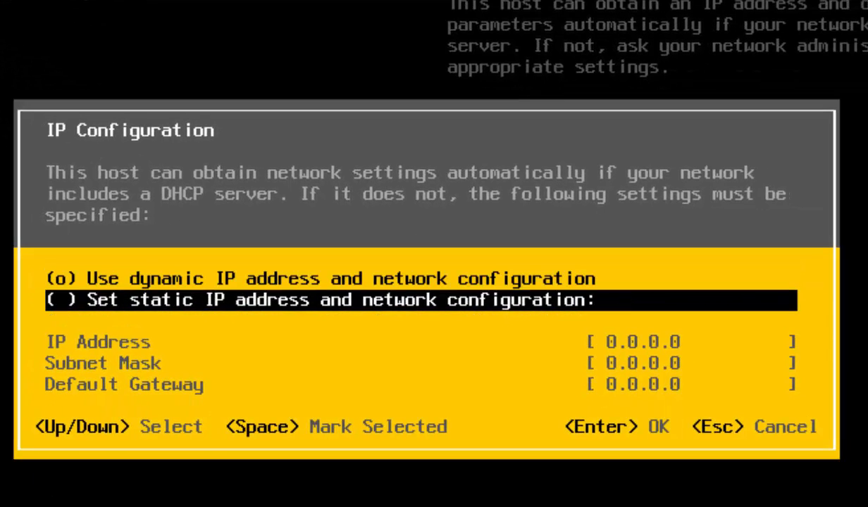
key("space")
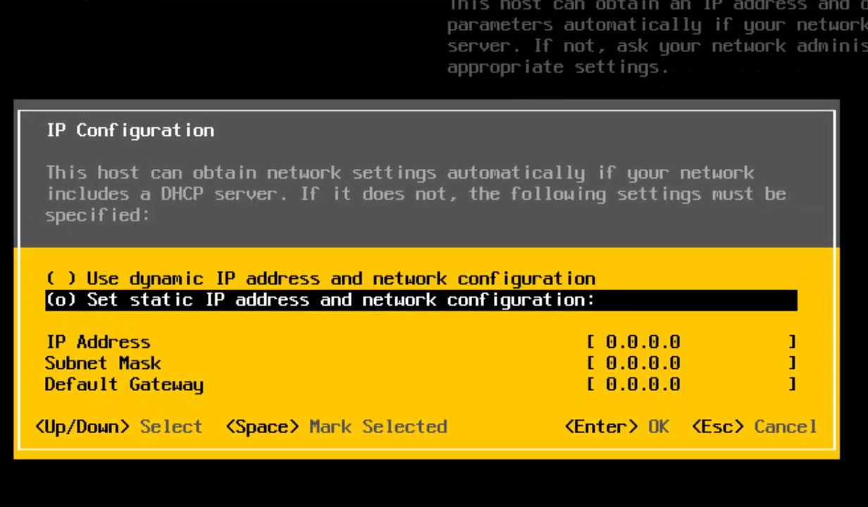
key("Down")
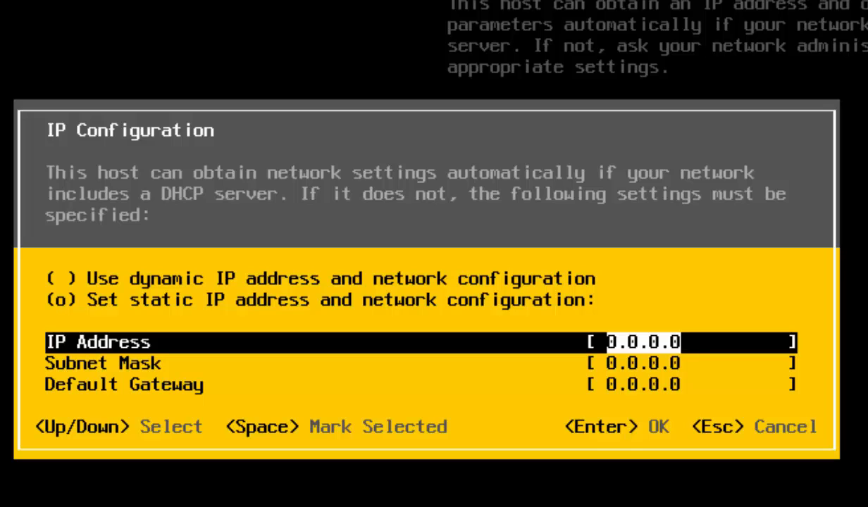
type("172.")
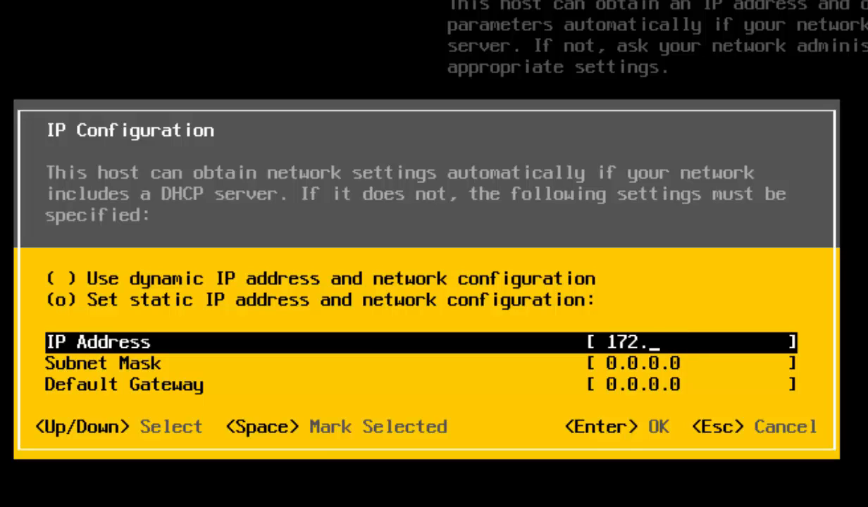
type("16.0.")
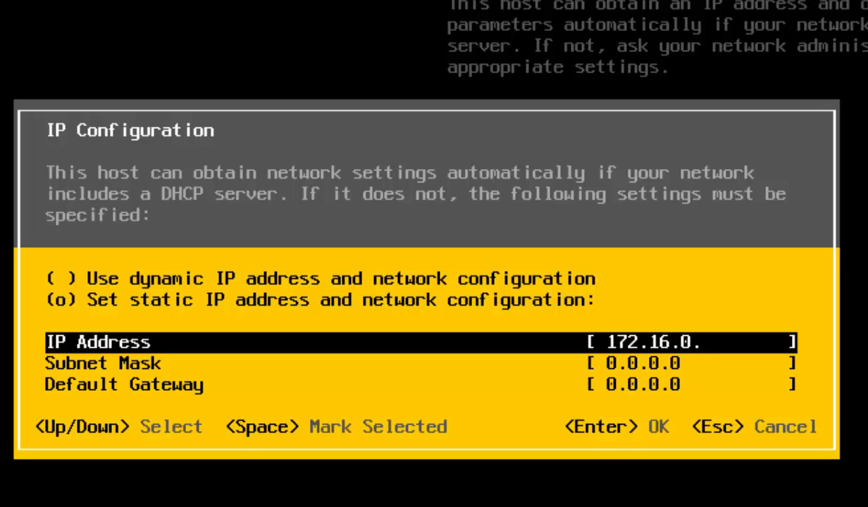
type("2")
Set the subnet mask to 255.255.255.0 and the default gateway to 172.16.0.1, and accept the IP configuration
key("Down")
type("2")
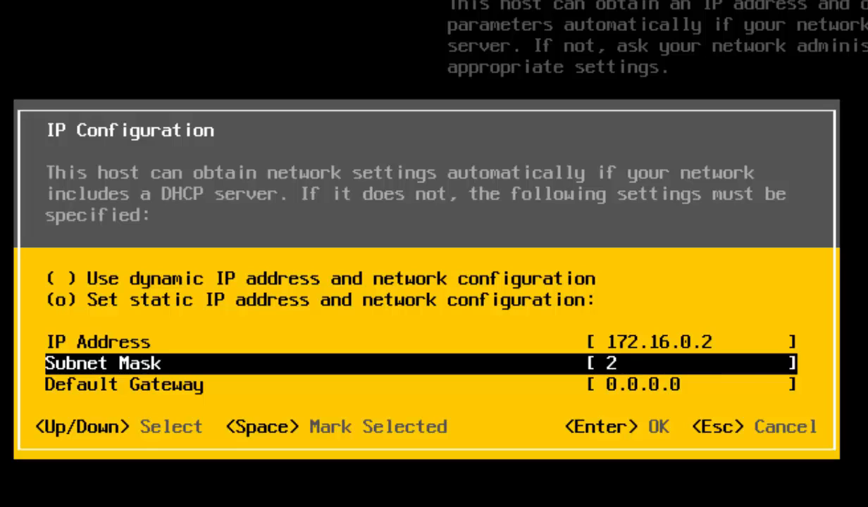
type("55.255.255.0")
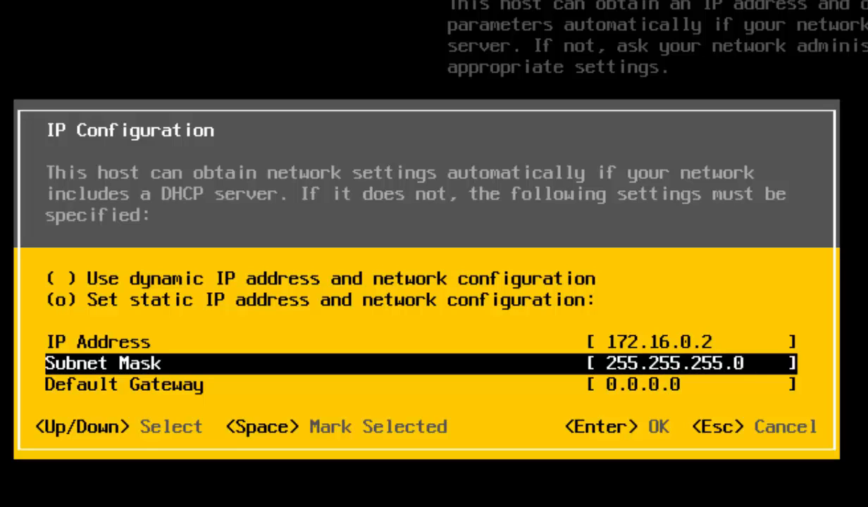
key("Down")
type("1")
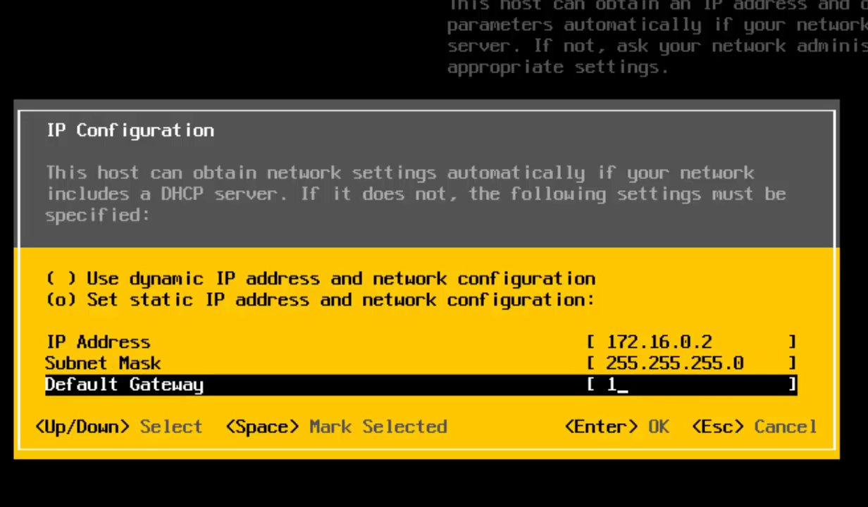
type("72.160")
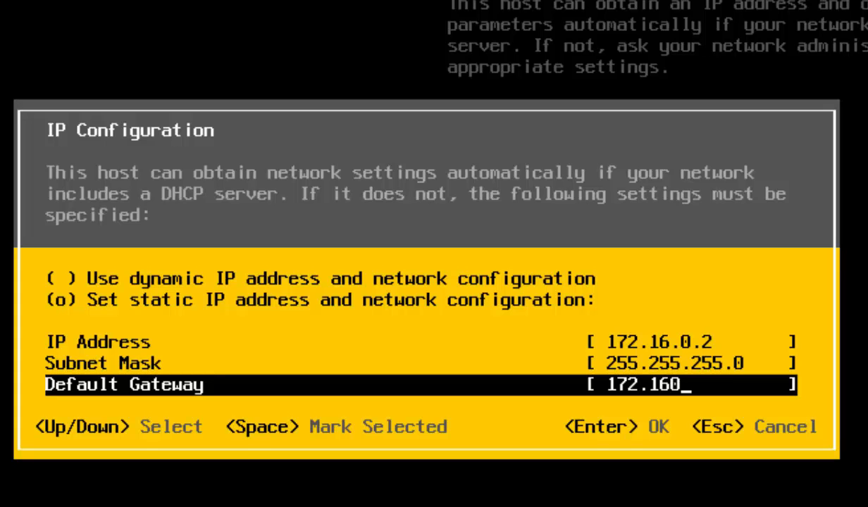
key("BackSpace")
type(".0.1")
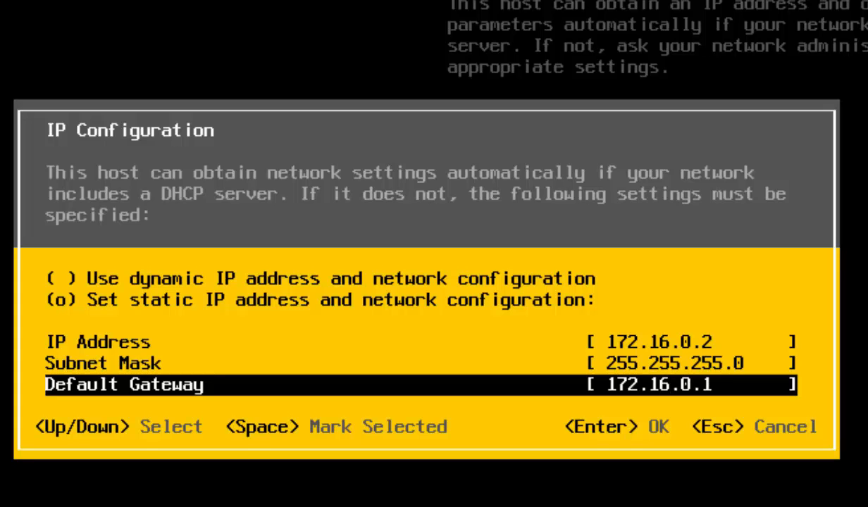
key("Return")
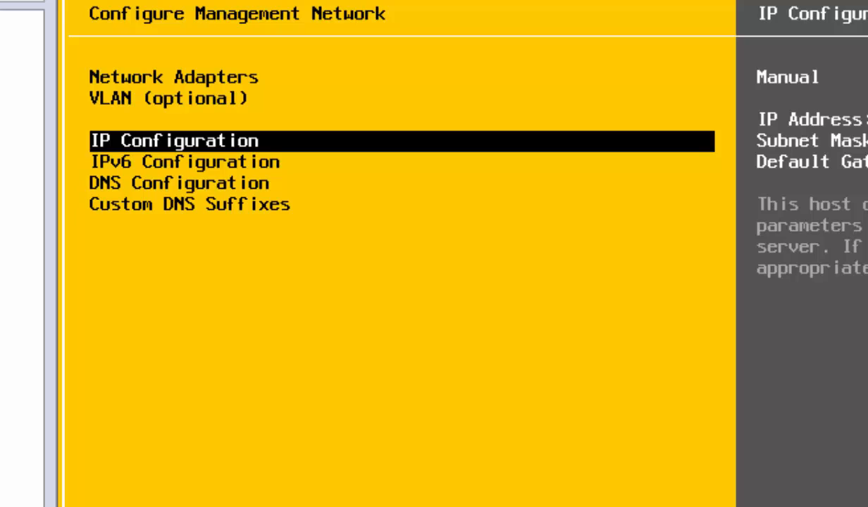
In the DNS configuration, set the primary DNS server to 172.16.0.1
key("Down")
key("Down")
key("Return")
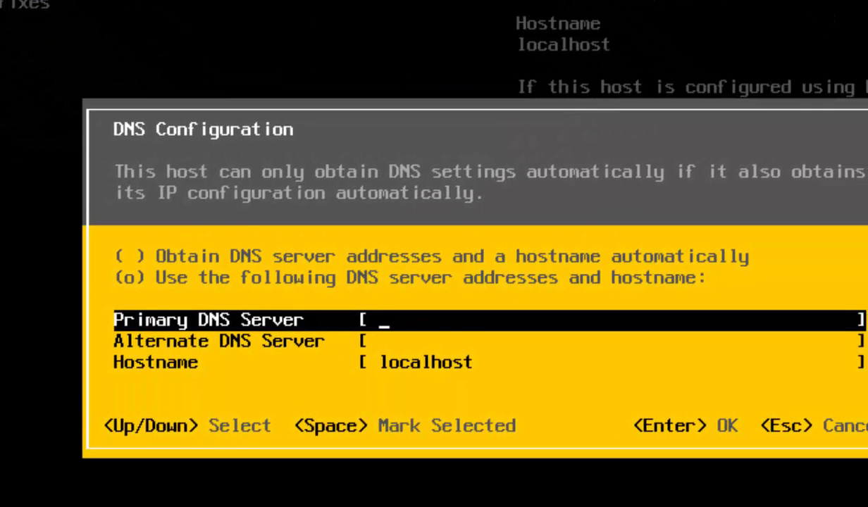
type("17")
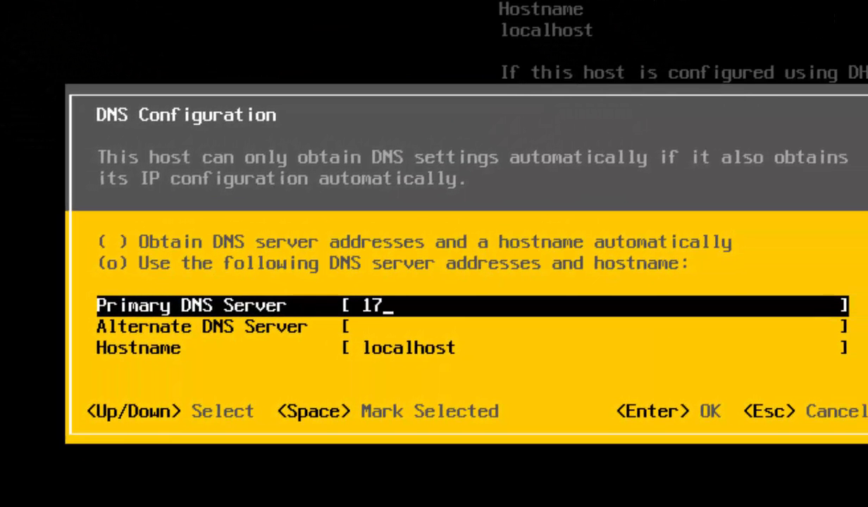
type("2.16.")
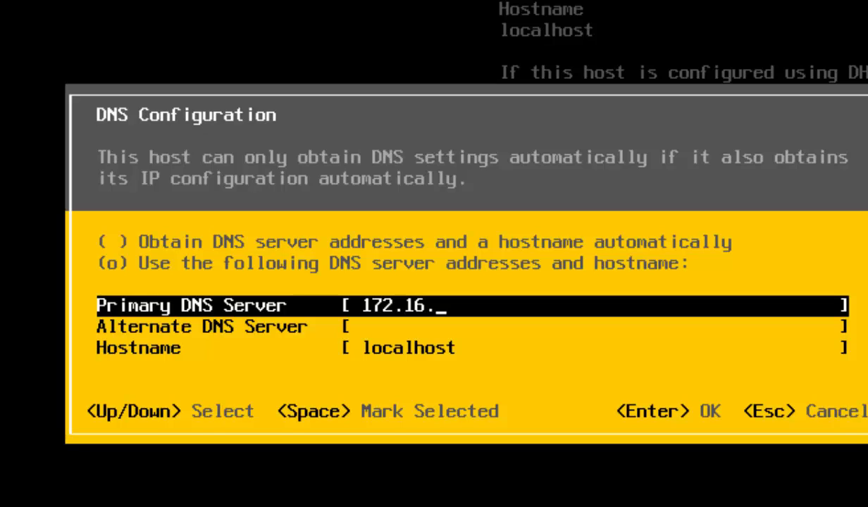
type("0.1")
Leave the alternate DNS server empty and replace the hostname with ESXi2.onlyvmware.local
key("Down")
key("Down")
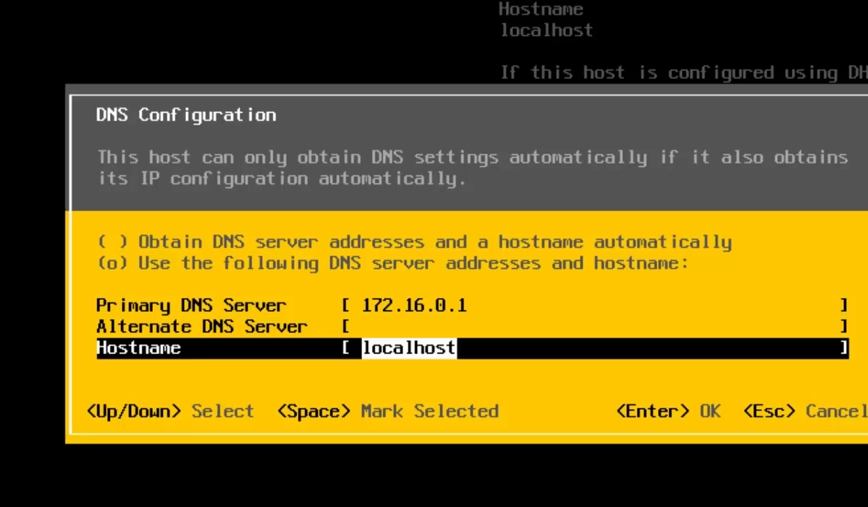
key("BackSpace")
type("ES")
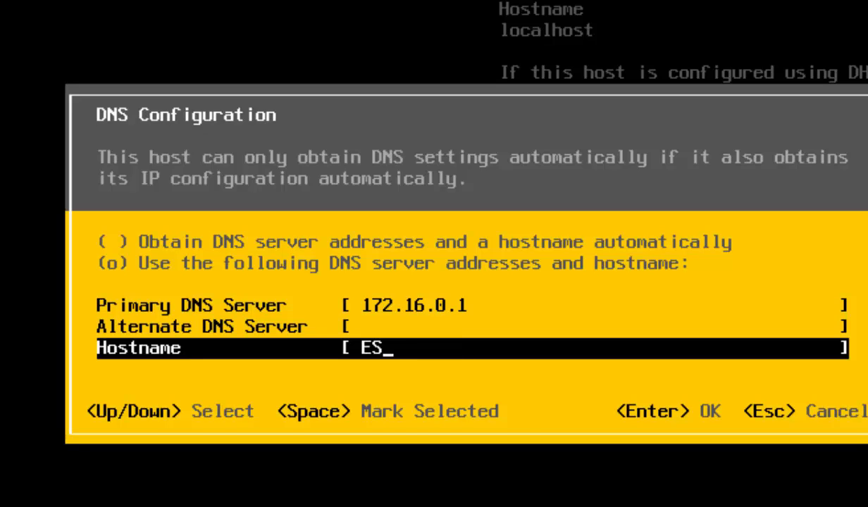
type("Xi2.onlyvma")
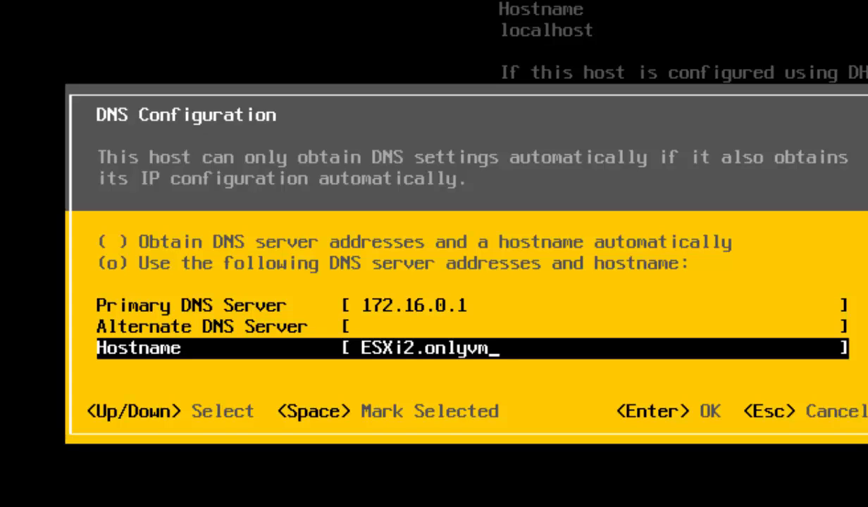
key("BackSpace")
key("BackSpace")
type("ma")
key("BackSpace")
type("ware")
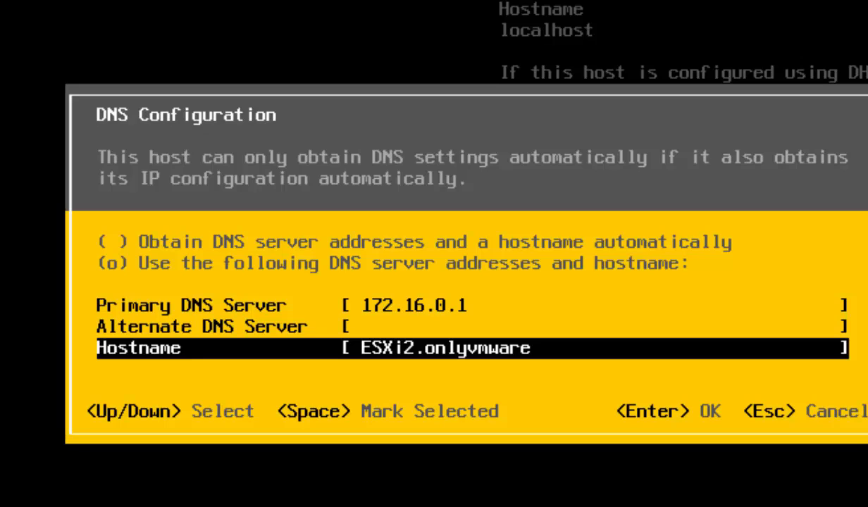
type(".local")
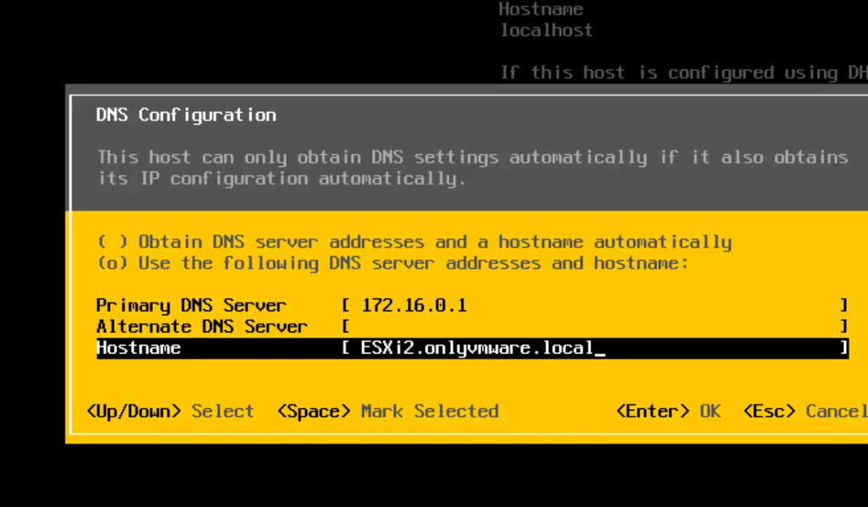
Correct the hostname to ESXi1.onlyvmware.local and accept the DNS configuration
key("Left")
key("Left")
key("Left")
key("Left")
key("Left")
key("Left")
key("Left")
key("Left")
key("Left")
key("Left")
key("Left")
key("Left")
key("Left")
key("Left")
key("Left")
key("Left")
key("Left")
key("Left")
key("Delete")
type("1")
key("End")
key("Return")
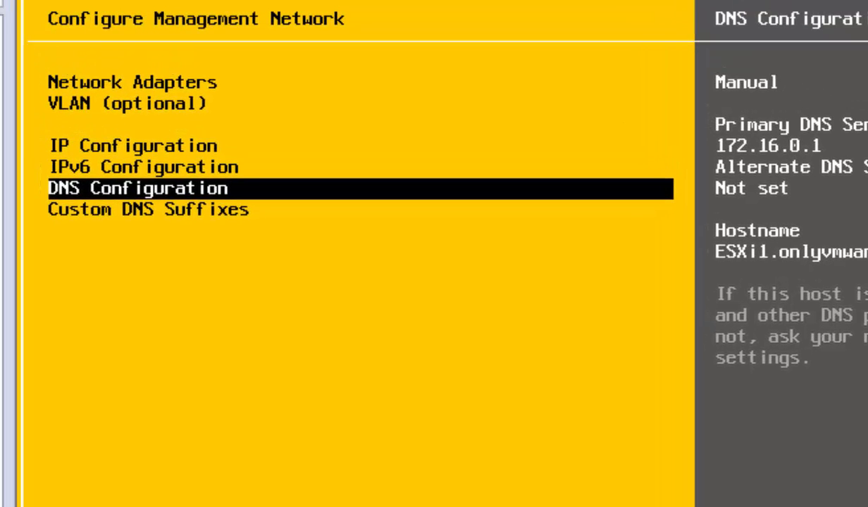
Apply the changes with a management network restart, and test the network with the default ping addresses and hostname
key("Escape")
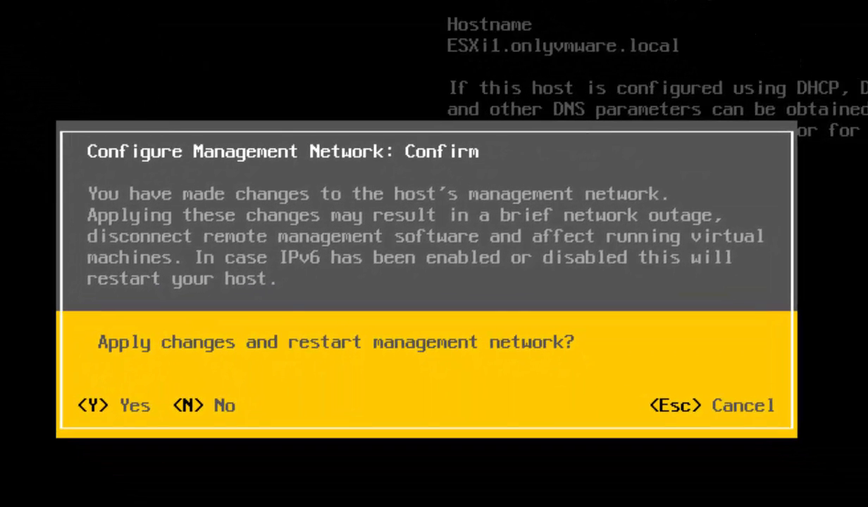
key("y")
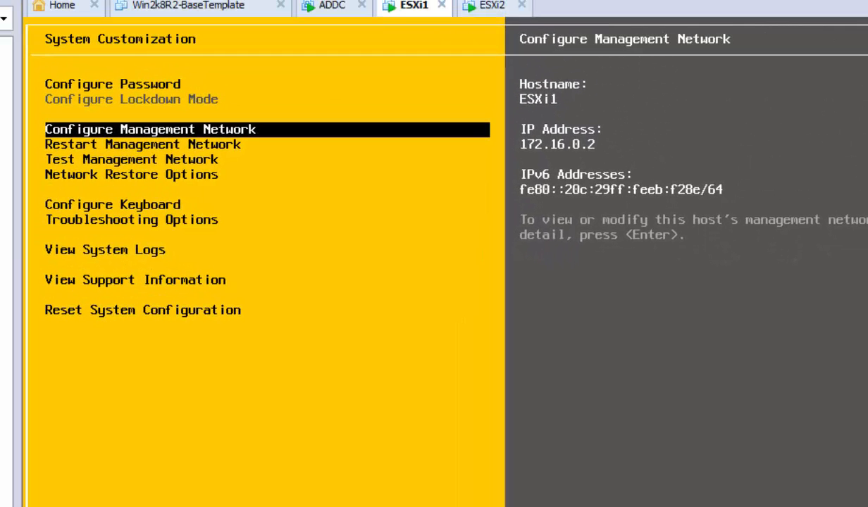
key("Down")
key("Down")
key("Return")
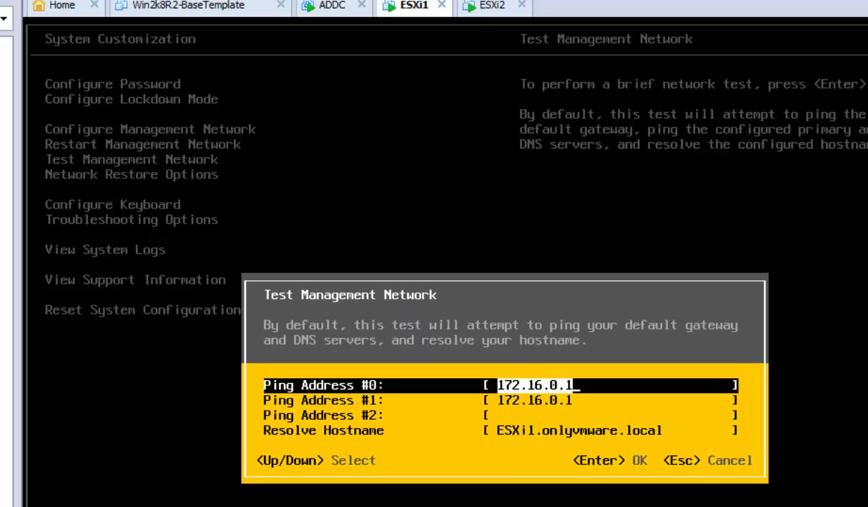
key("Return")
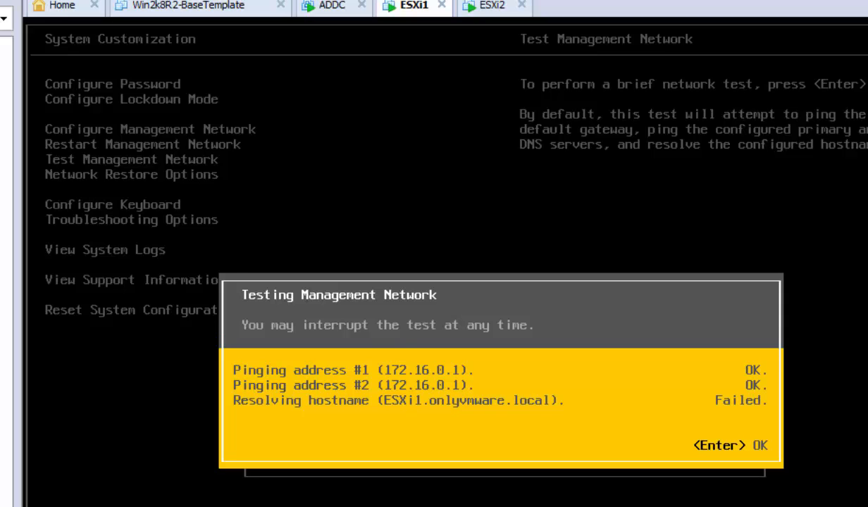
key("Return")
Look through the remaining system customization entries, including the troubleshooting options for ESXi Shell, SSH, timeouts and management agents
key("Down")
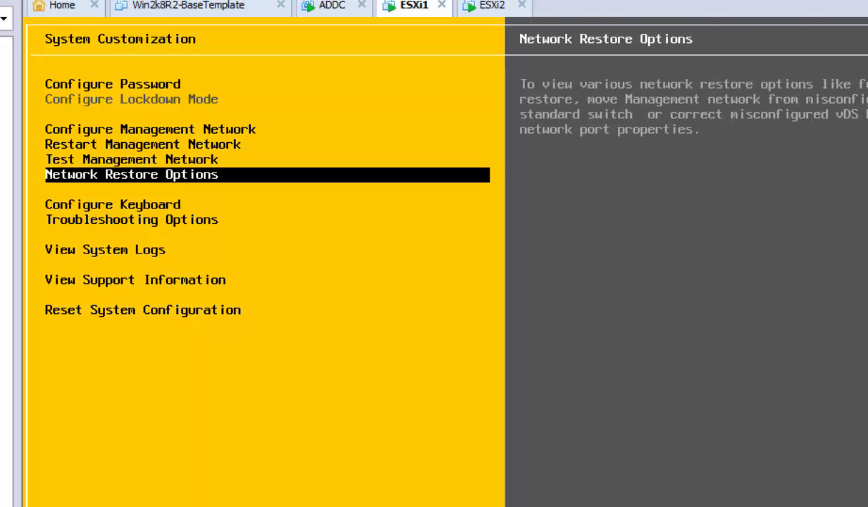
key("Down")
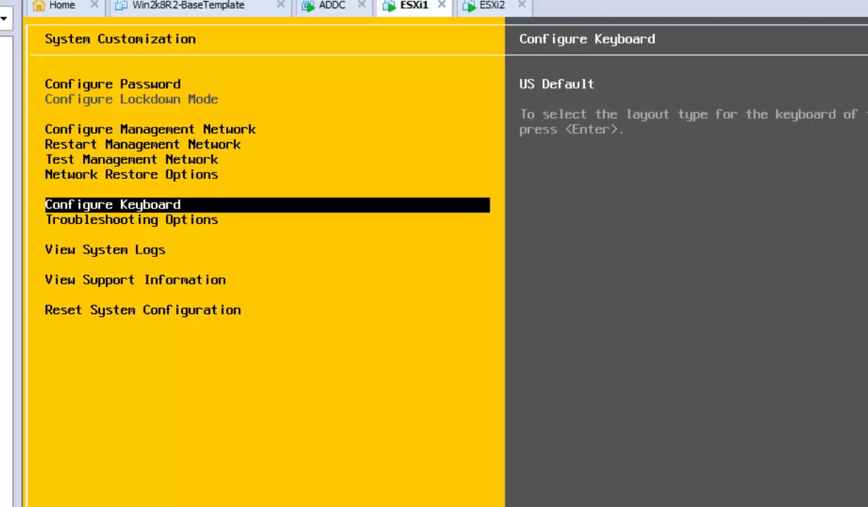
key("Down")
key("Return")
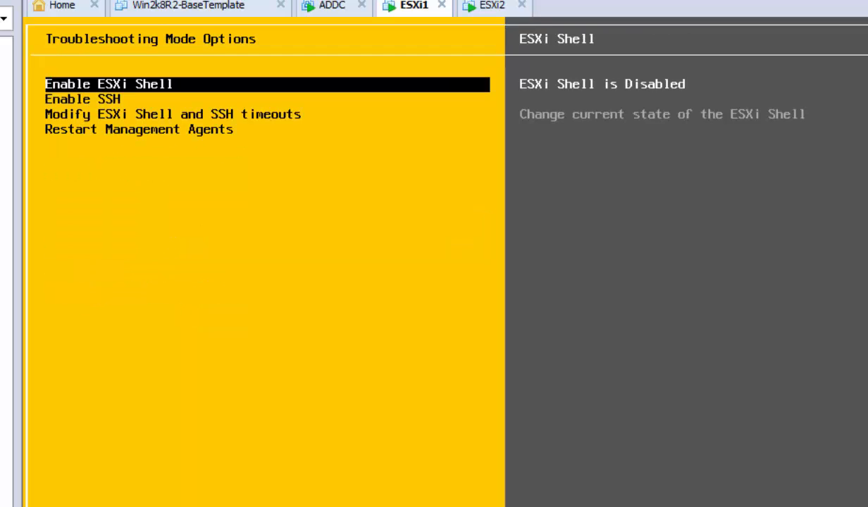
key("Down")
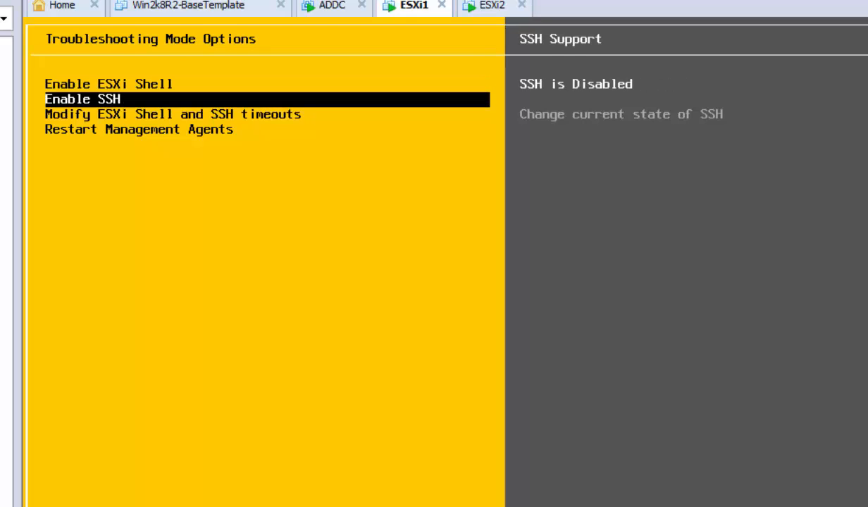
key("Down")
key("Down")
key("Up")
key("Up")
key("Up")
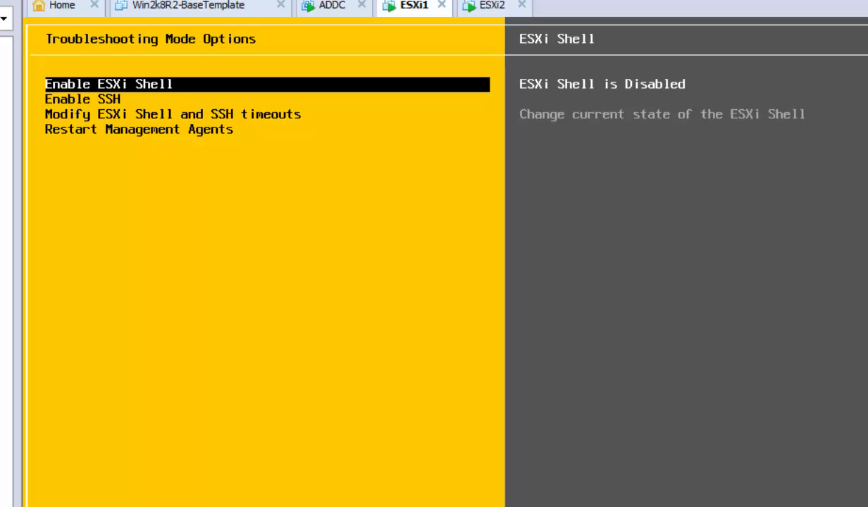
key("Escape")
key("Down")
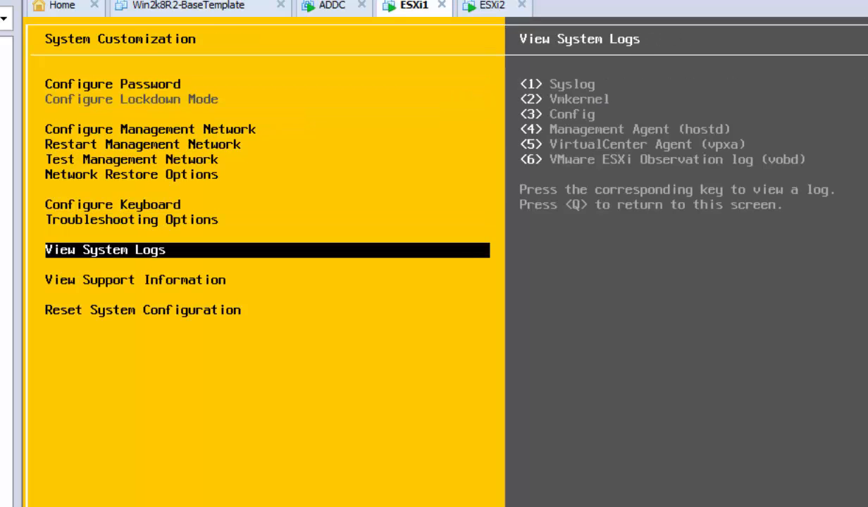
Look through the system logs, support information and reset entries of ESXi1's system customization, and return to its main console screen
key("Down")
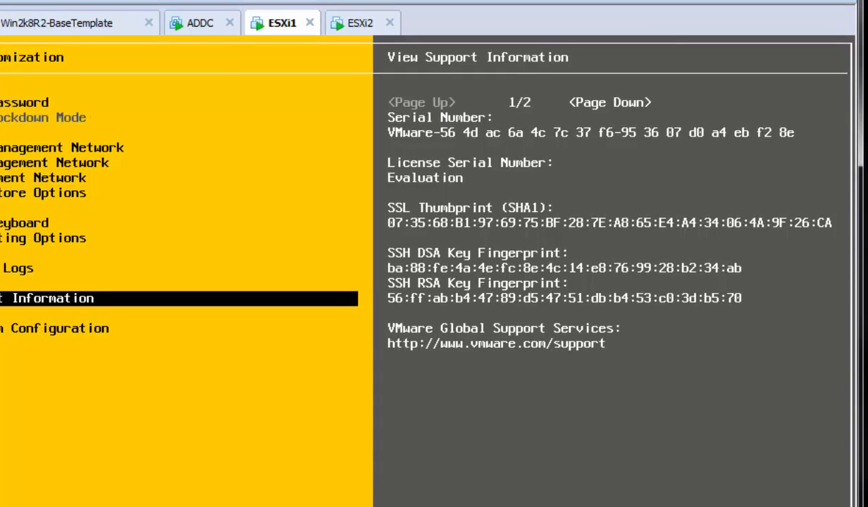
key("Down")
key("Up")
key("Up")
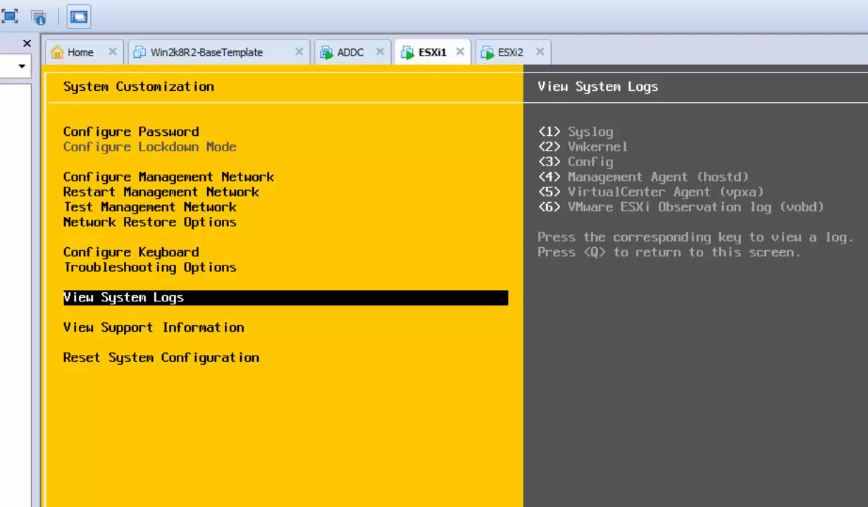
key("Down")
key("Down")
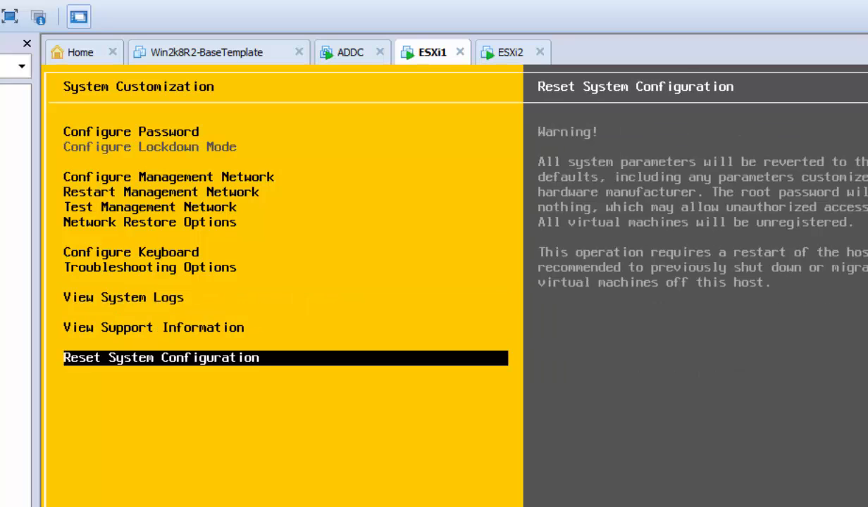
key("Up")
key("Up")
key("Up")
key("Up")
key("Up")
key("Up")
key("Up")
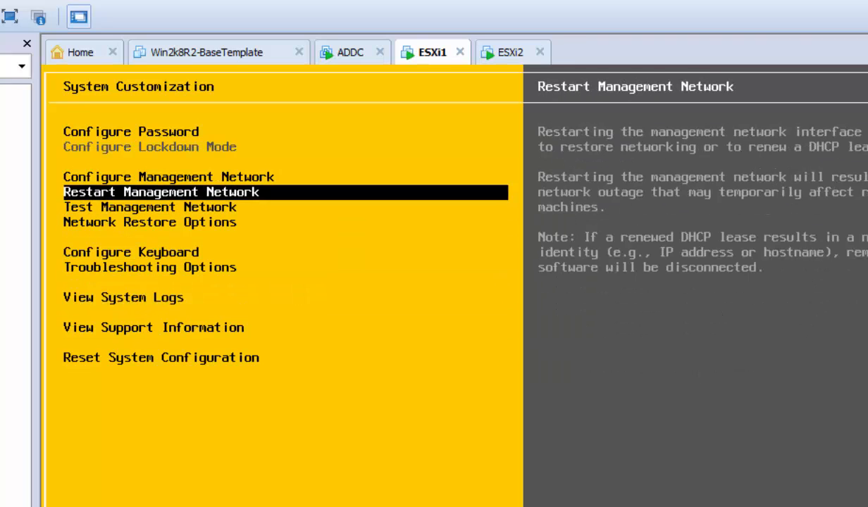
key("Up")
key("Up")
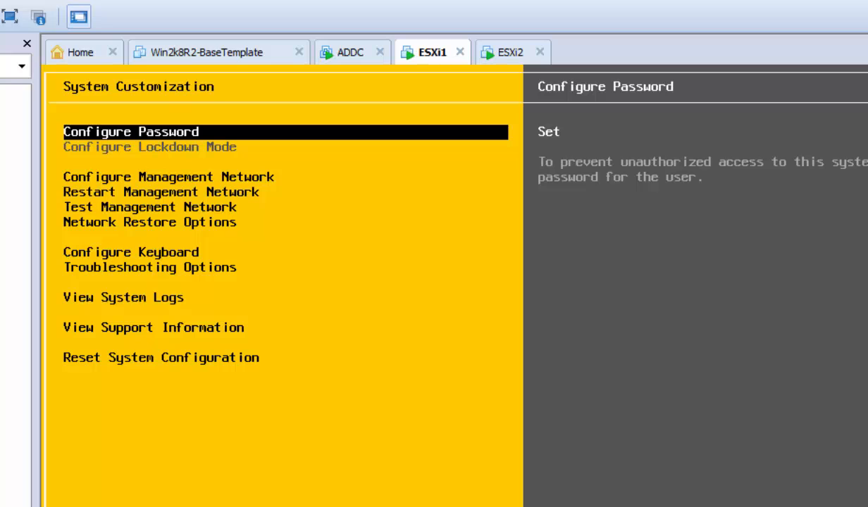
key("Escape")
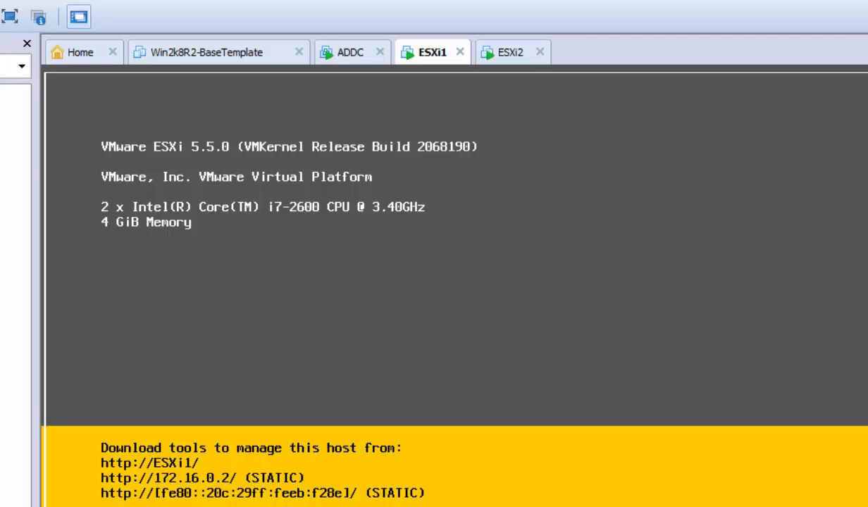
Switch to the ESXi2 virtual machine and reboot it from the completed ESXi 5.5.0 installer
left_click(3, 155)
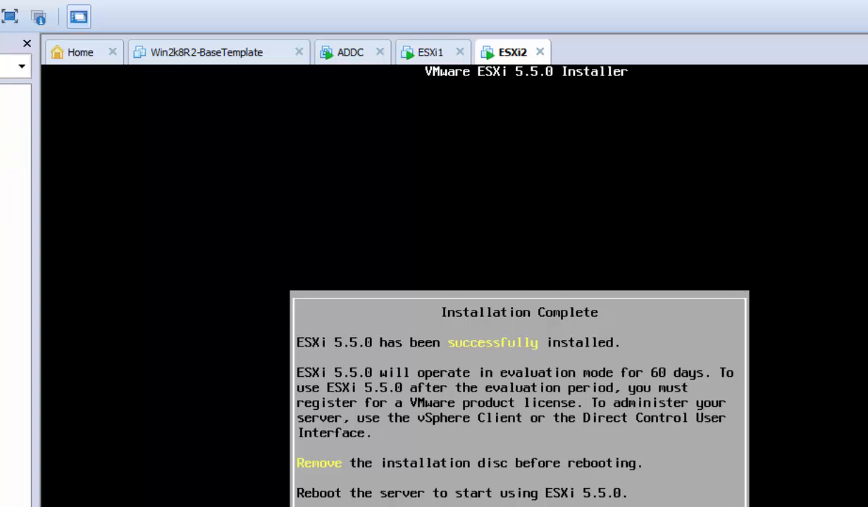
key("Return")
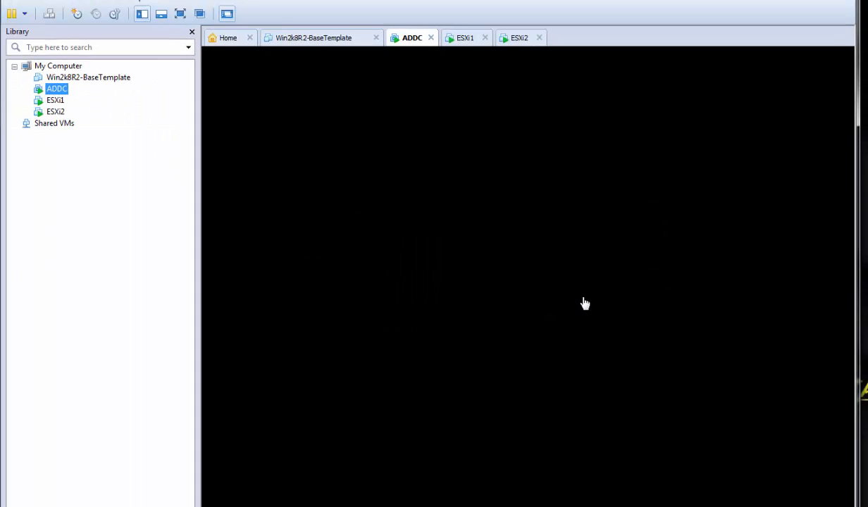
On the ADDC virtual machine, open DNS Manager and display the onlyvmware.local forward lookup zone
left_click(585, 303)
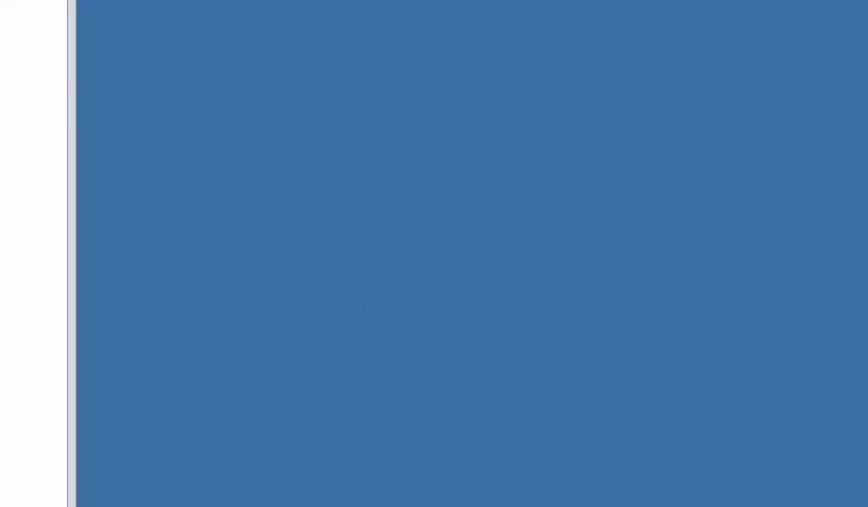
left_click(31, 506)
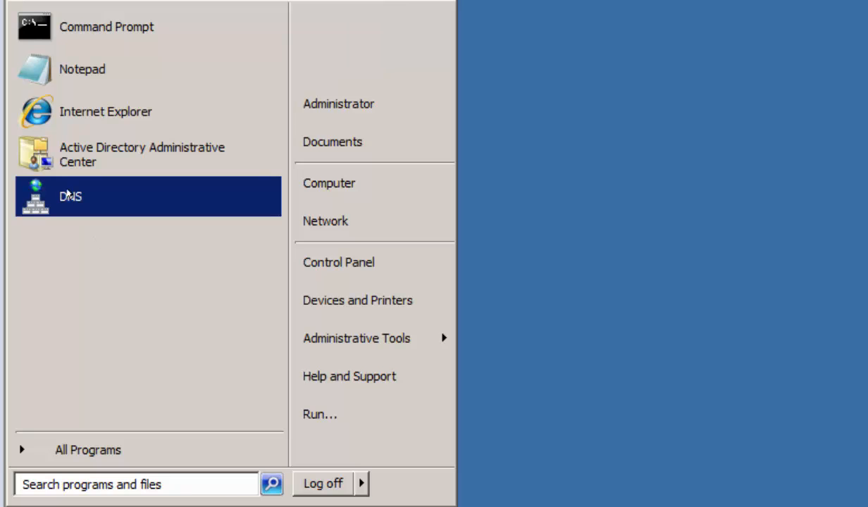
left_click(69, 195)
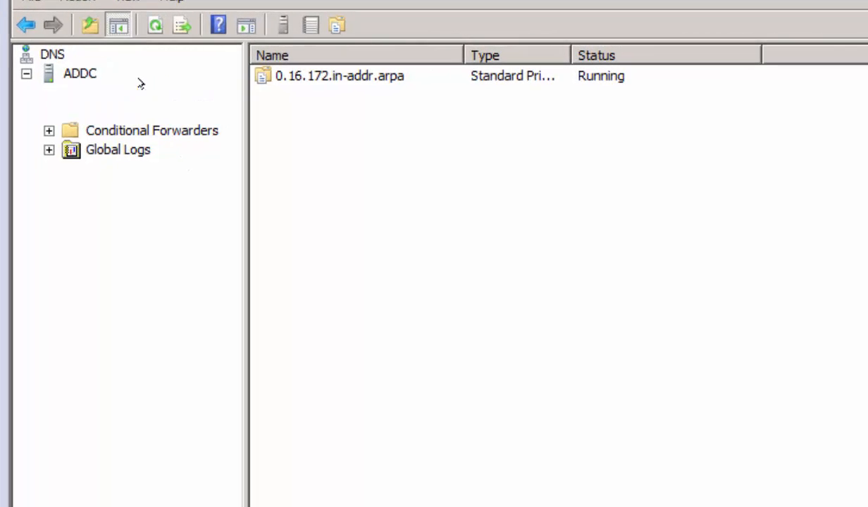
left_click(362, 105)
double_click(317, 76)
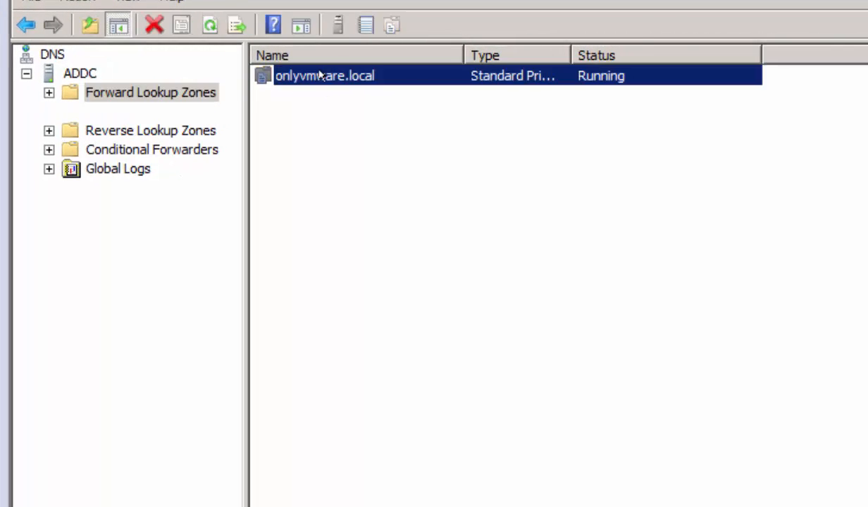
Add a host record for ESXi1 with IP address 172.16.0.2 and an associated pointer (PTR) record to the onlyvmware.local zone
right_click(446, 305)
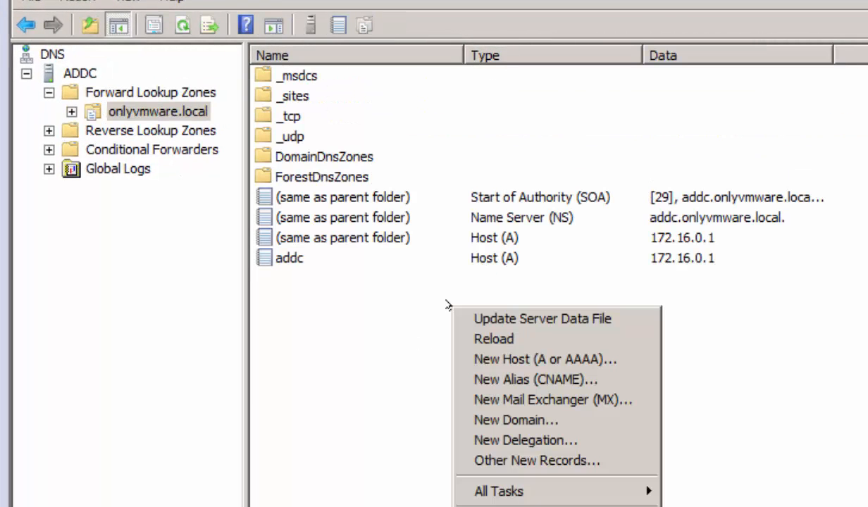
left_click(498, 359)
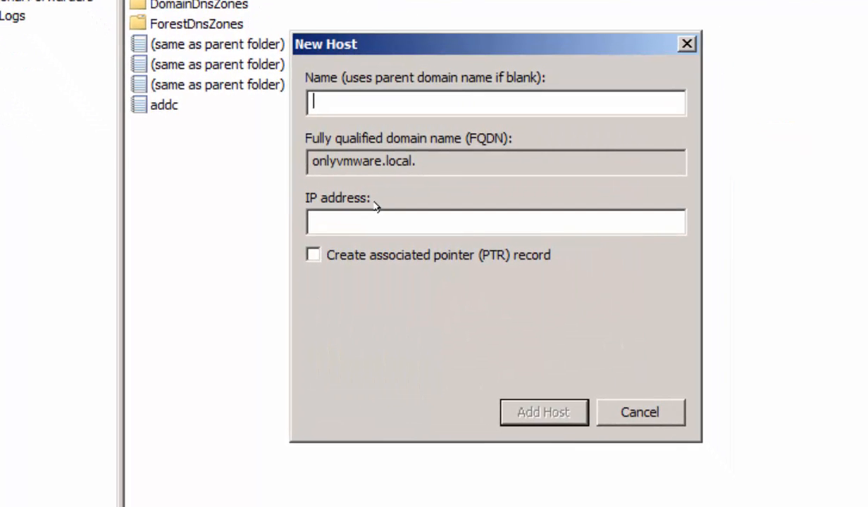
type("E")
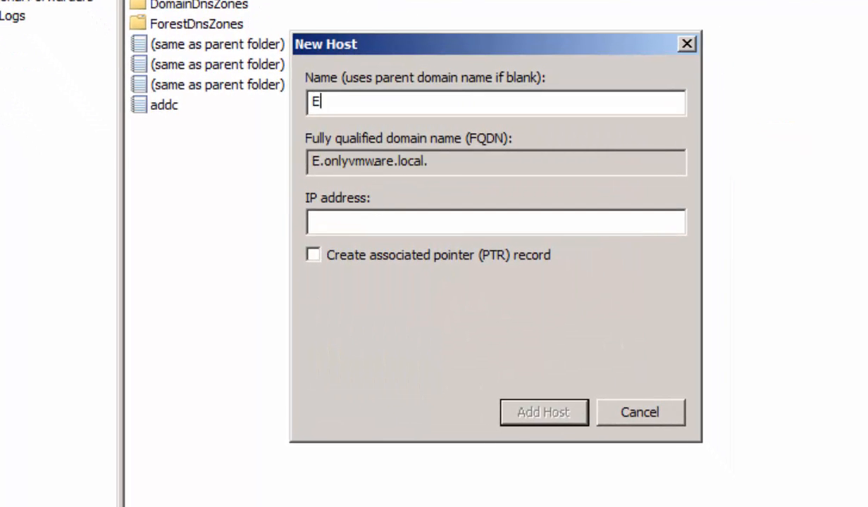
type("SXX")
key("BackSpace")
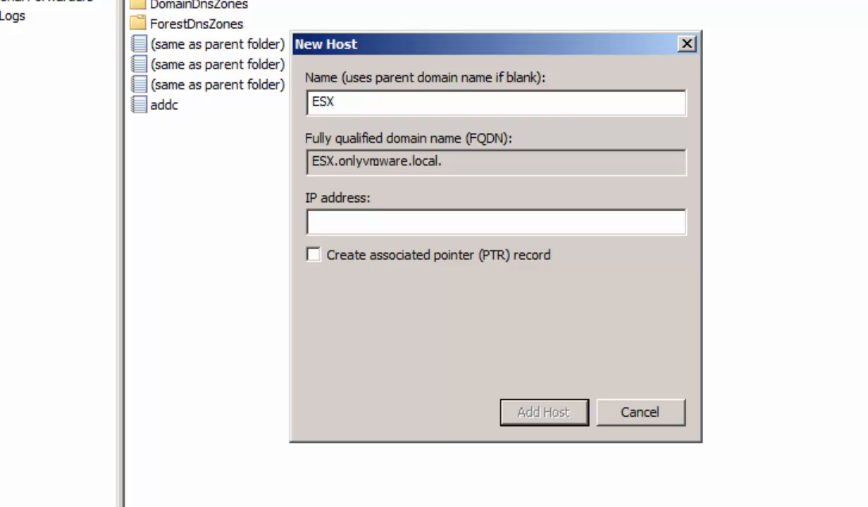
type("i1")
key("alt+i")
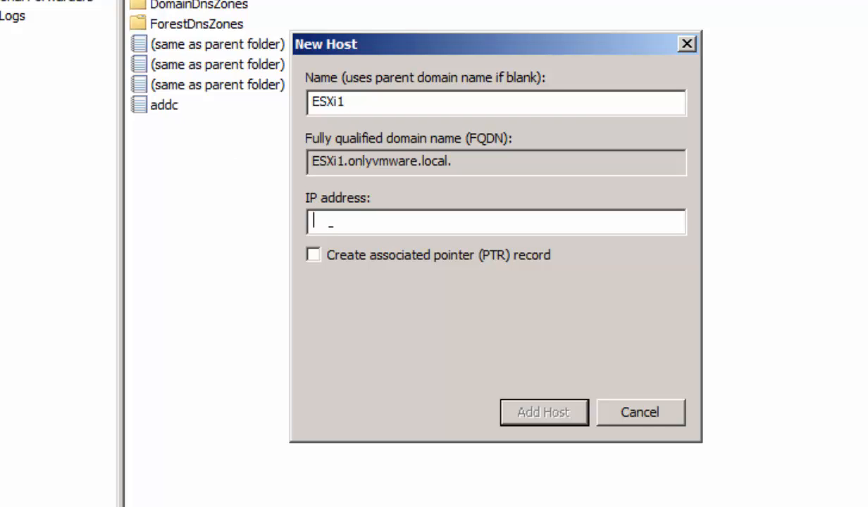
type("172.16.0.2")
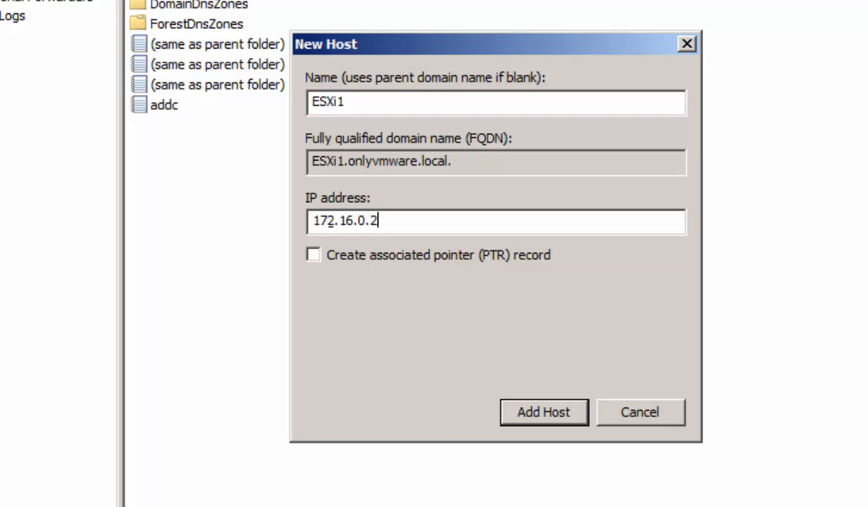
left_click(313, 255)
left_click(556, 414)
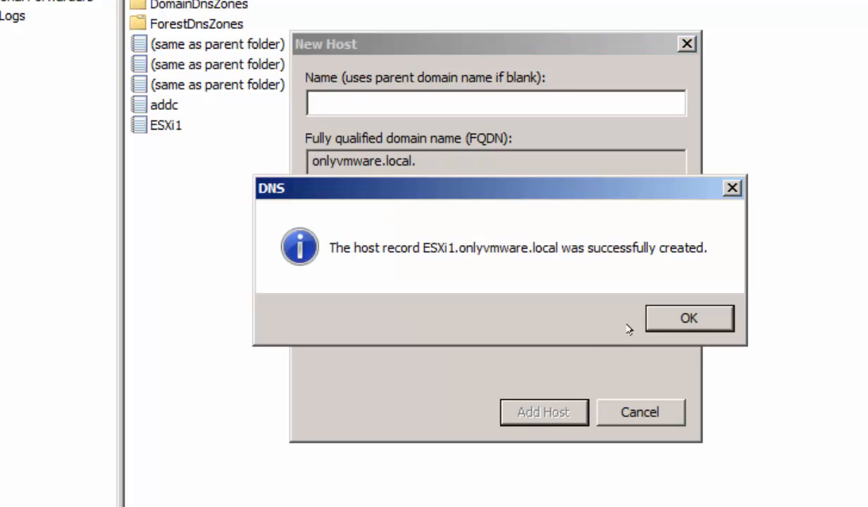
left_click(677, 323)
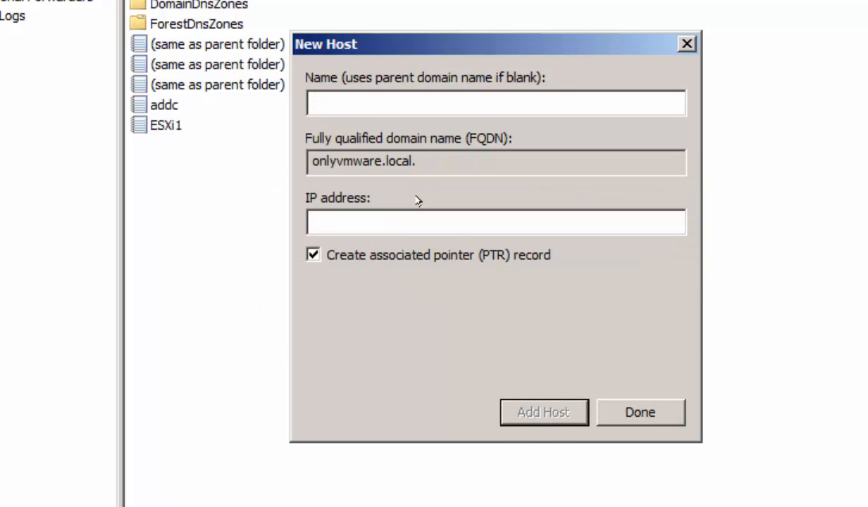
Add a host record for ESXi2 with IP address 172.16.0.3 and an associated PTR record, and finish adding hosts
type("ESXi2")
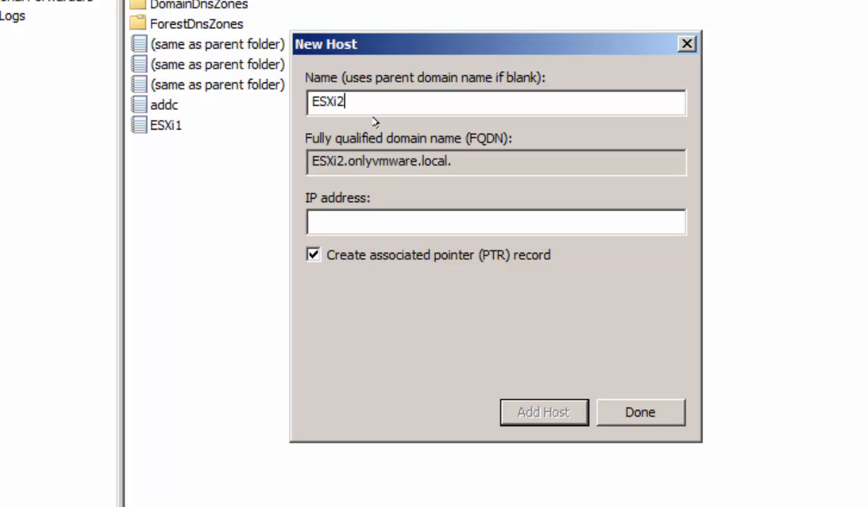
key("Tab")
key("Tab")
type("172.16.0.3")
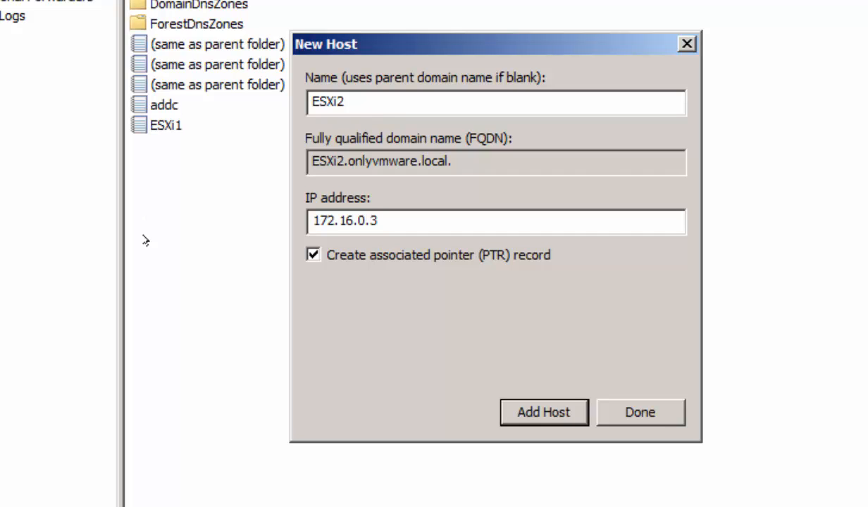
left_click(520, 389)
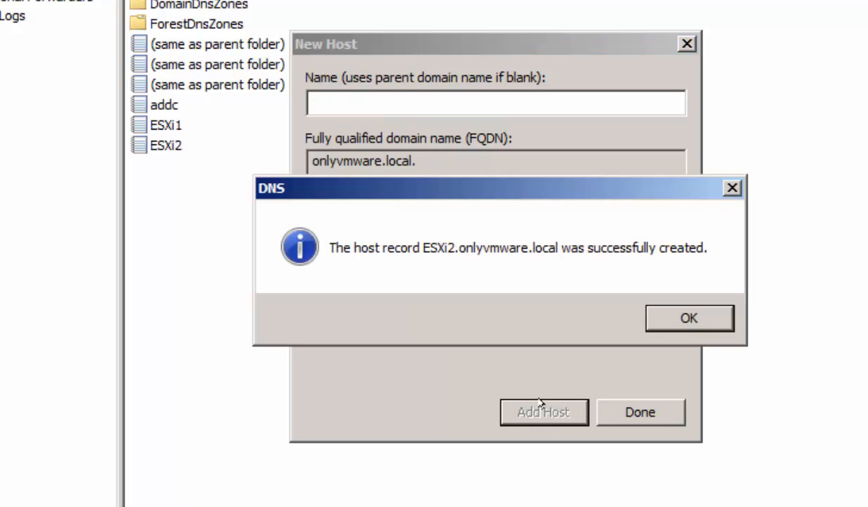
left_click(657, 310)
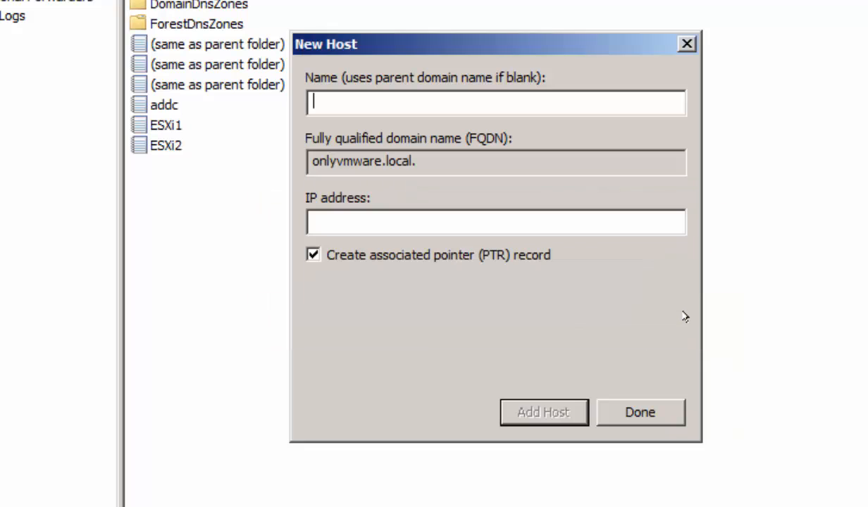
left_click(632, 414)
Check the ESXi1 and ESXi2 host records and their pointer records in the 0.16.172.in-addr.arpa reverse lookup zone
left_click(165, 124)
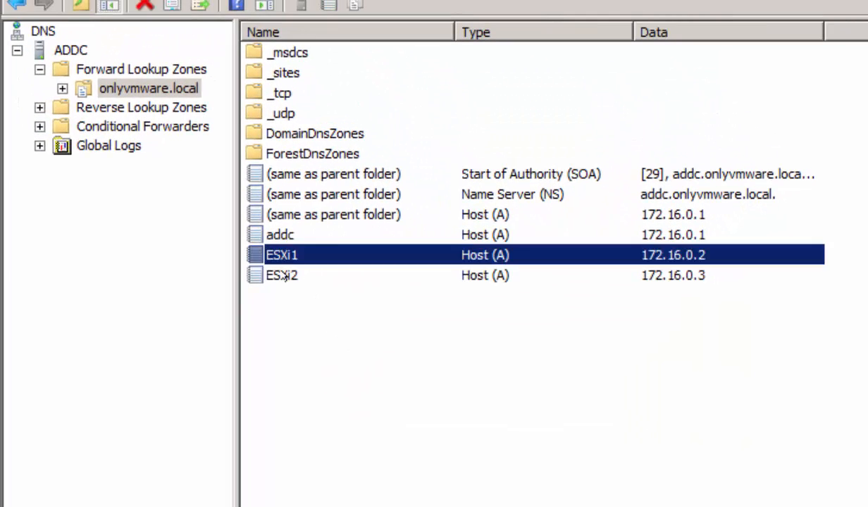
left_click(168, 146)
left_click(653, 417)
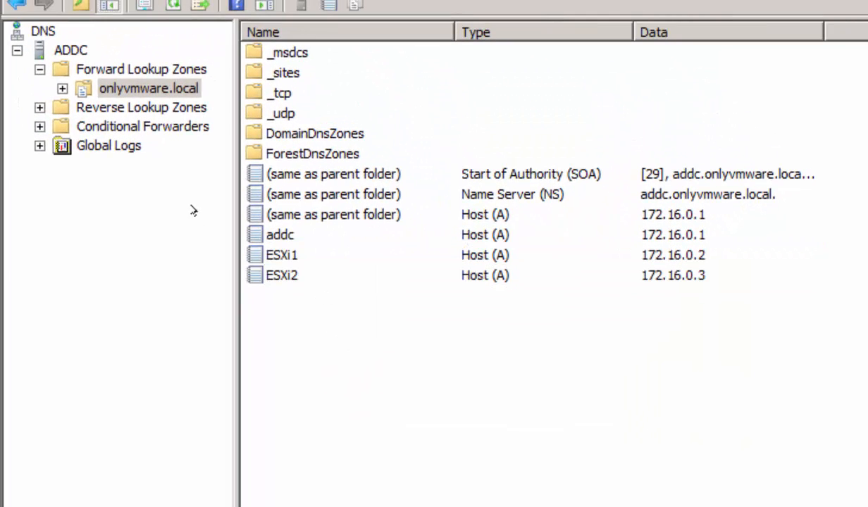
double_click(116, 108)
left_click(121, 123)
left_click(705, 173)
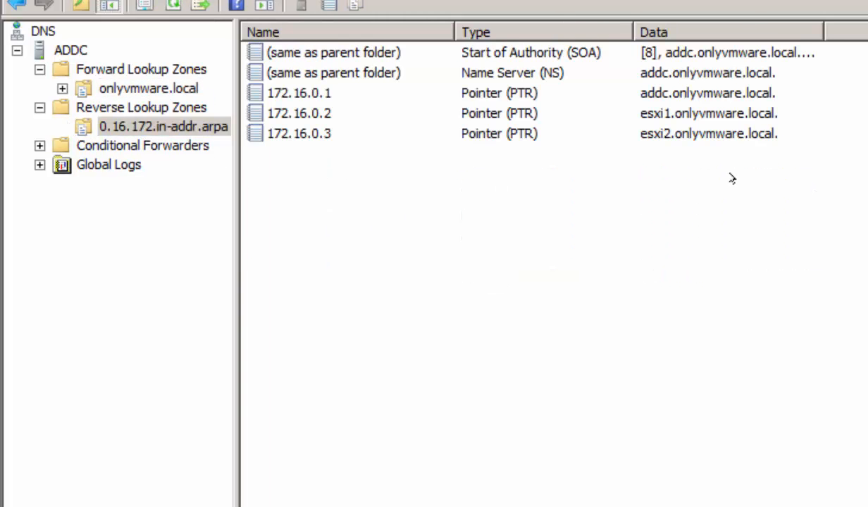
left_click(635, 106)
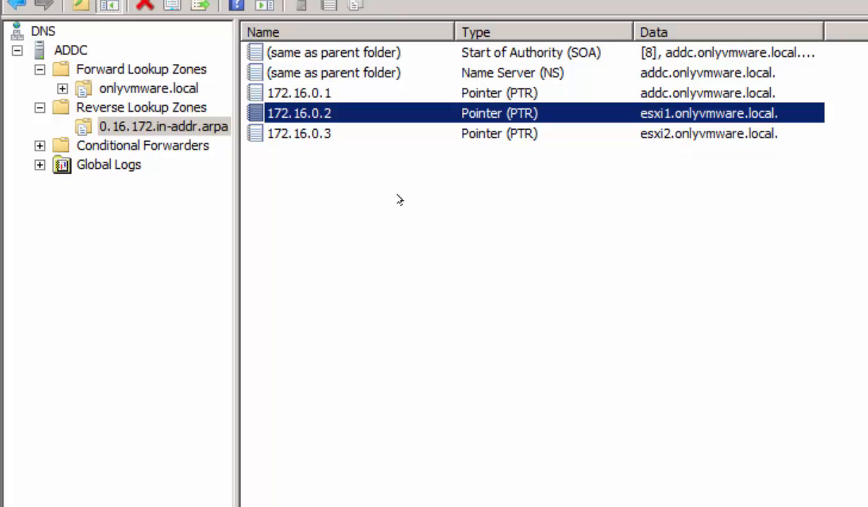
left_click(647, 381)
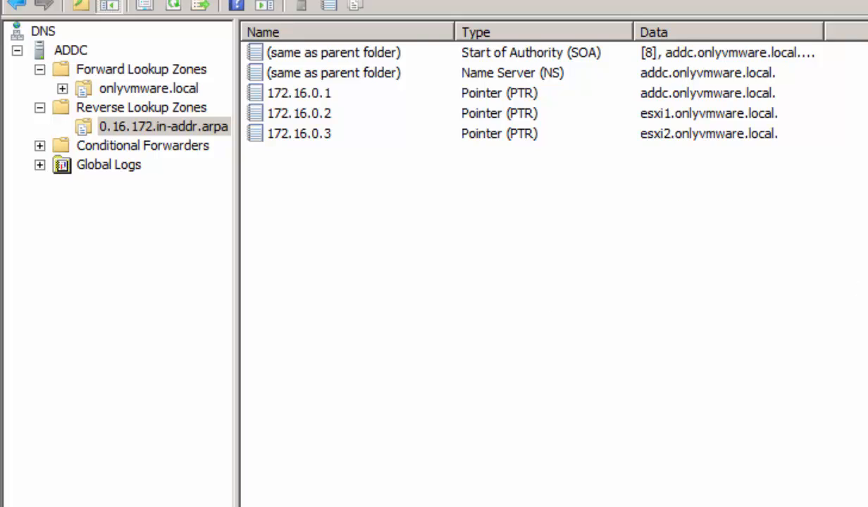
Open a Command Prompt on ADDC and ping ESXi1 by hostname
left_click(35, 492)
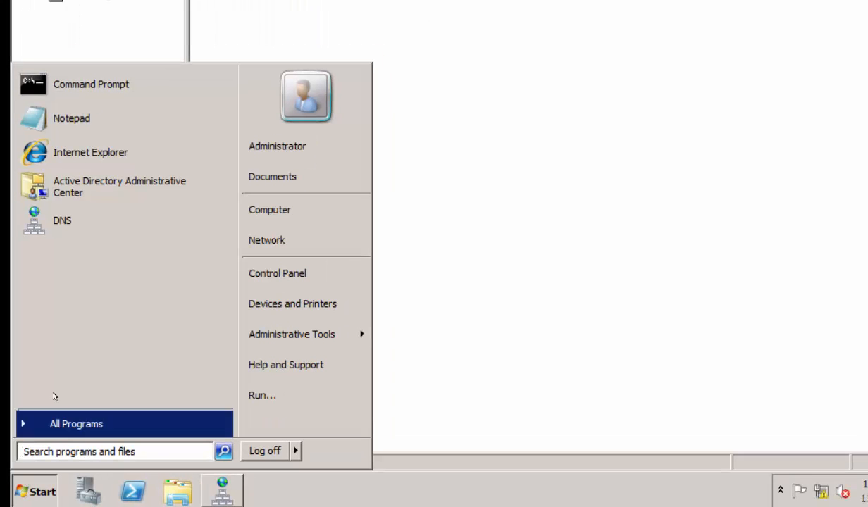
left_click(59, 55)
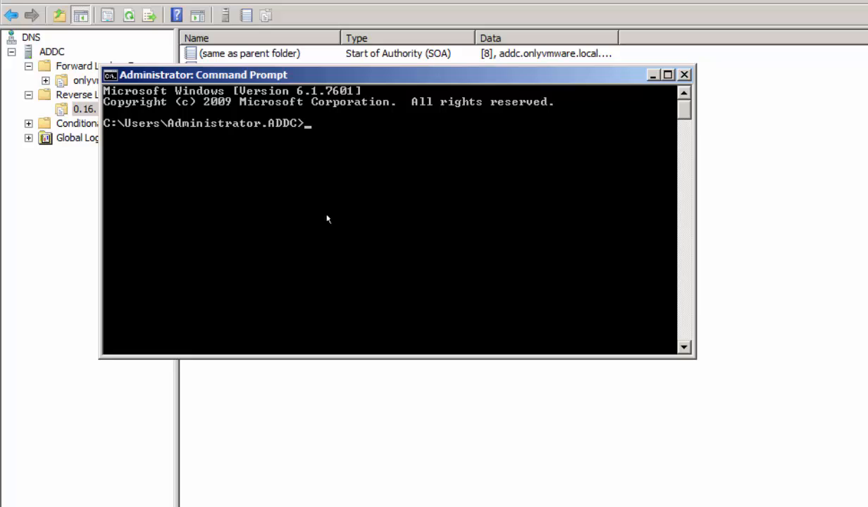
type("ping ESXi1")
key("Return")
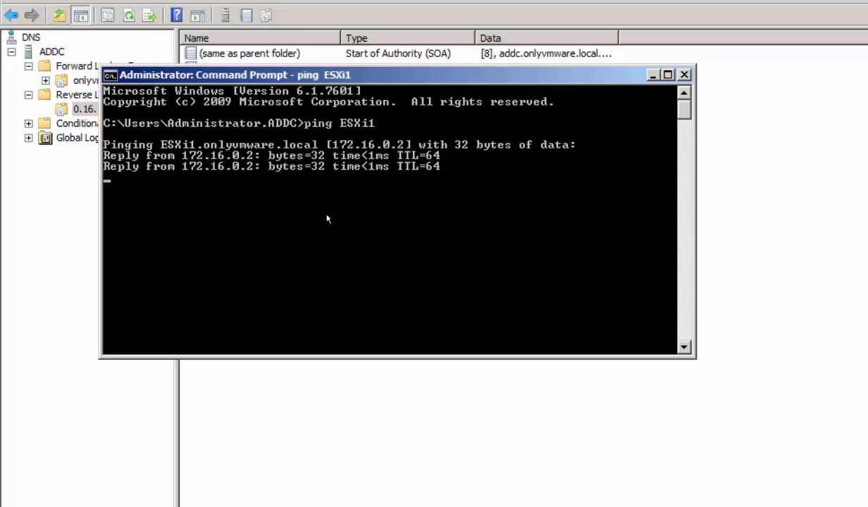
key("Return")
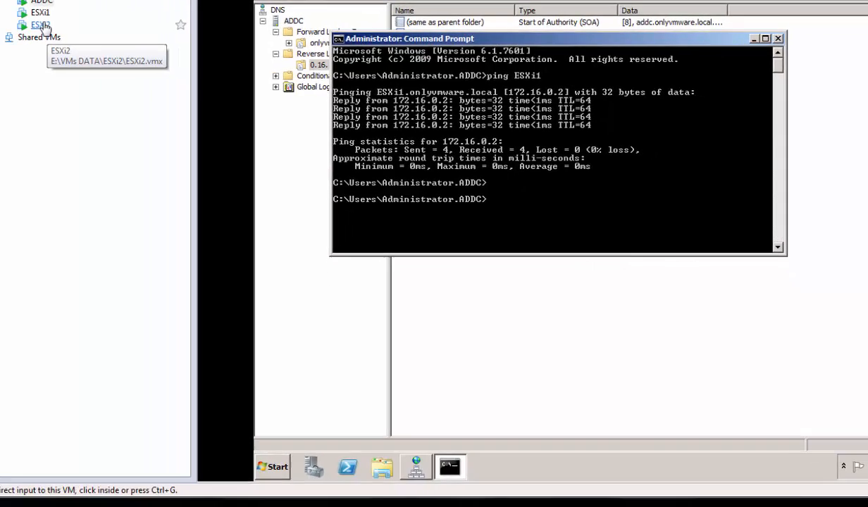
Switch to ESXi2's console and log in to its system customization as root with the account password
left_click(40, 25)
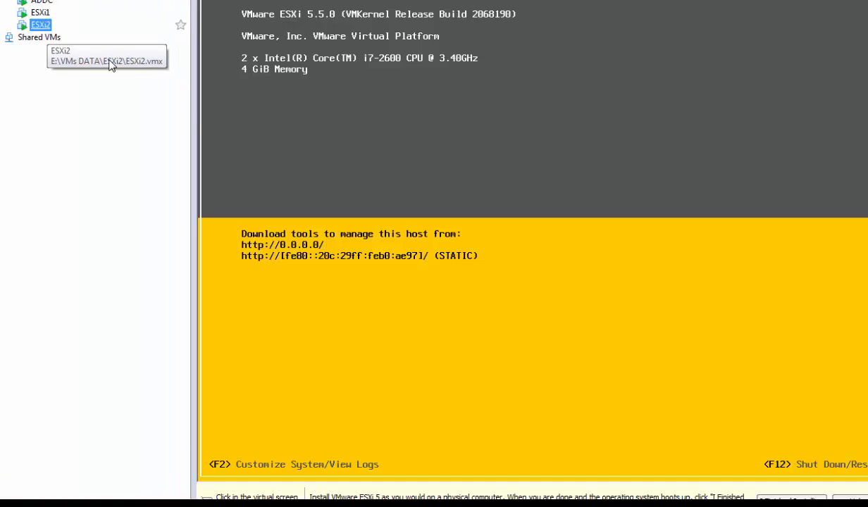
left_click(589, 354)
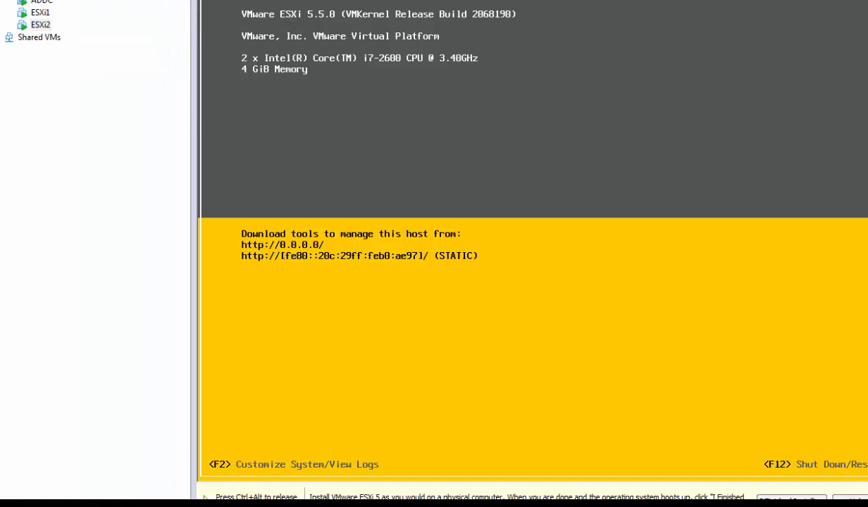
key("F2")
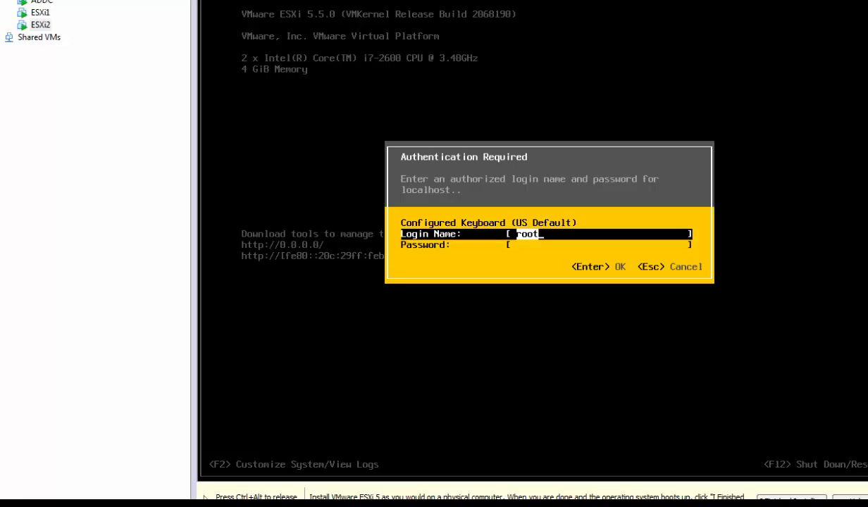
key("Tab")
type("******")
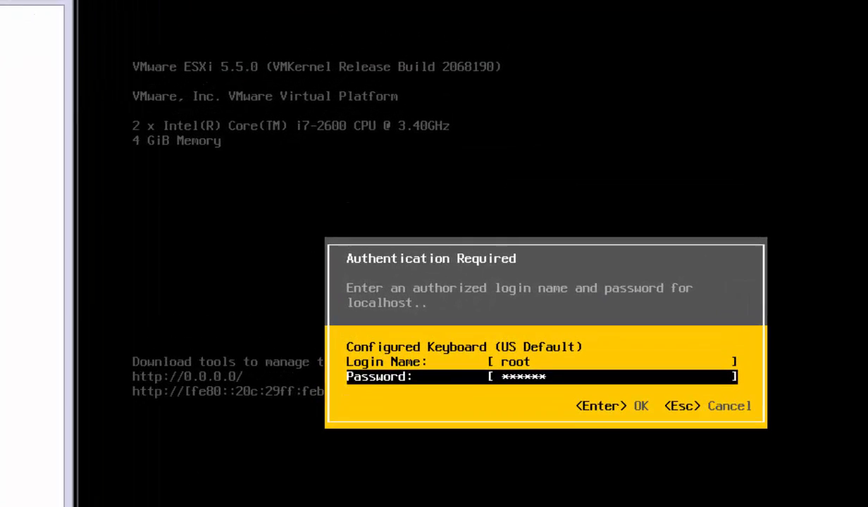
type("**")
key("Return")
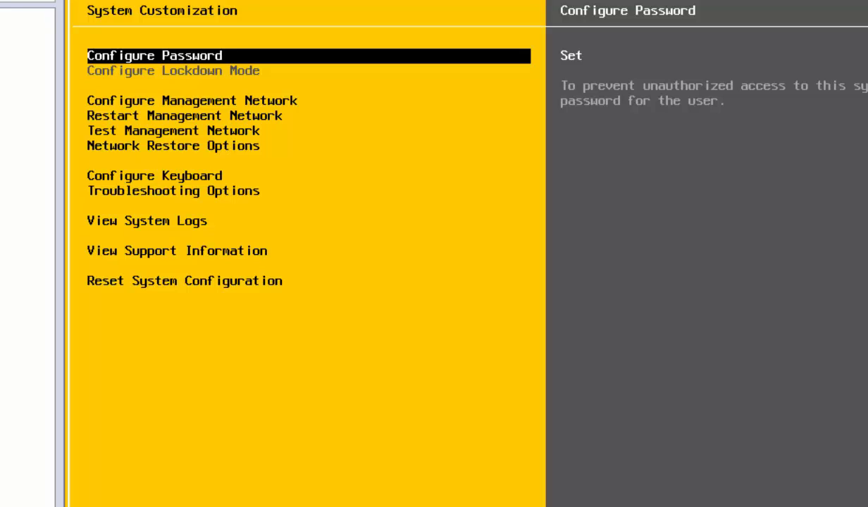
In ESXi2's management network IP configuration, choose a static IP address and network configuration
key("Down")
key("Down")
key("Up")
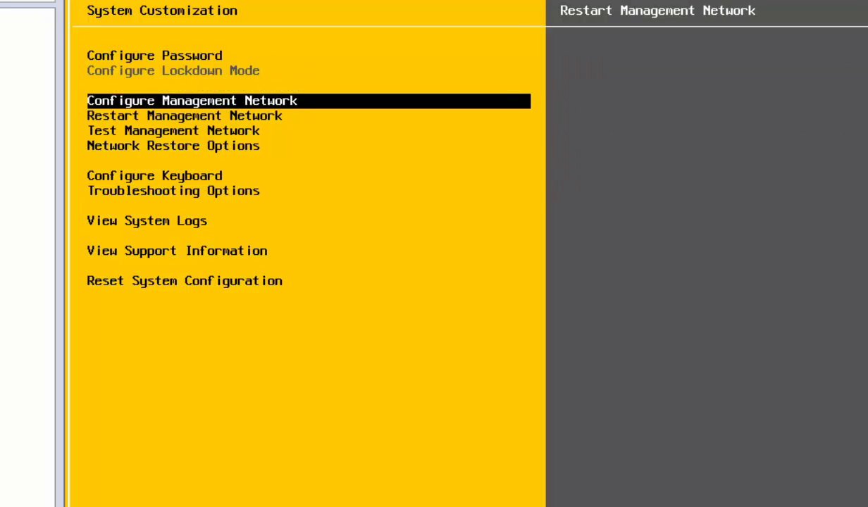
key("Return")
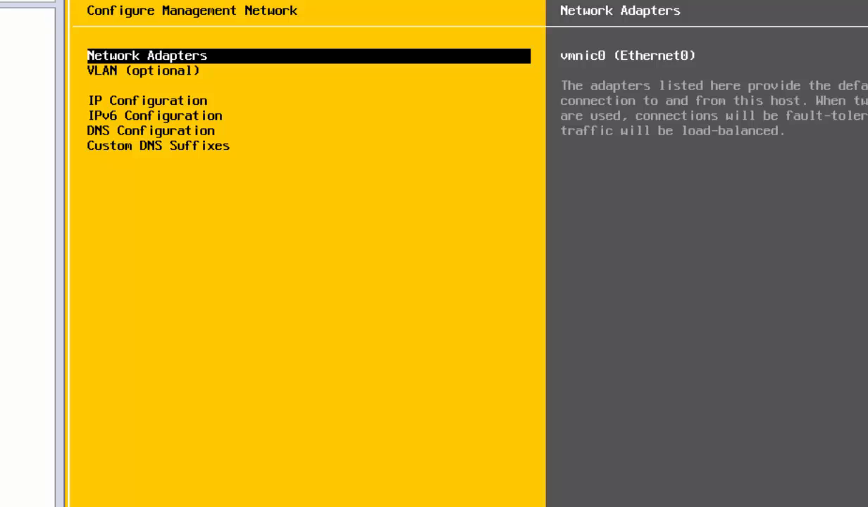
key("Down")
key("Down")
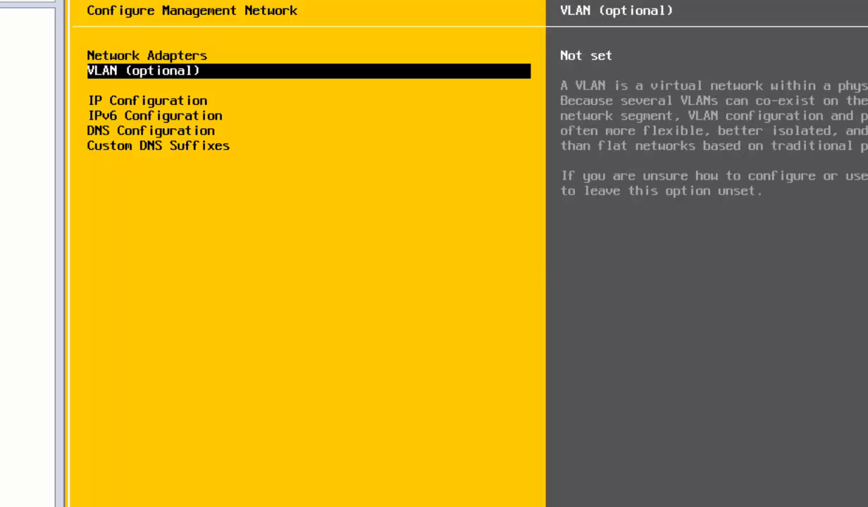
key("Return")
key("Down")
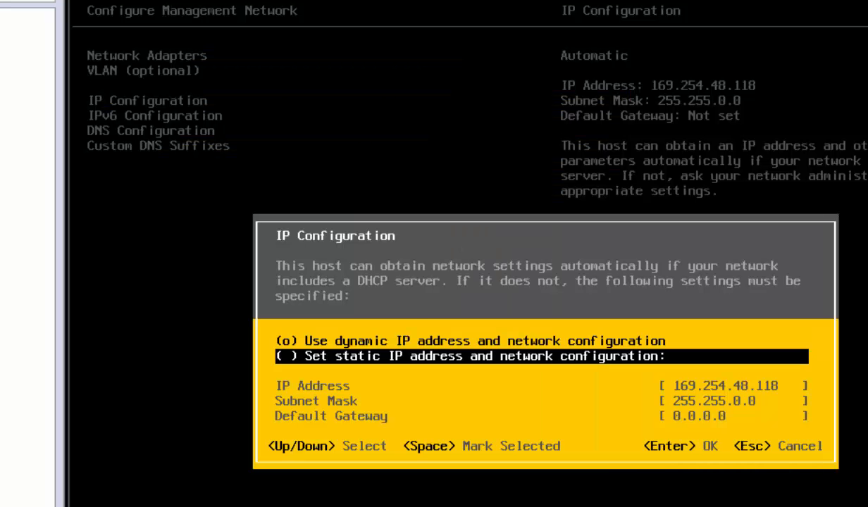
key("space")
Set the static IP address to 172.16.0.3, subnet mask to 255.255.255.0 and default gateway to 172.16.0.1, and accept the IP configuration
key("Down")
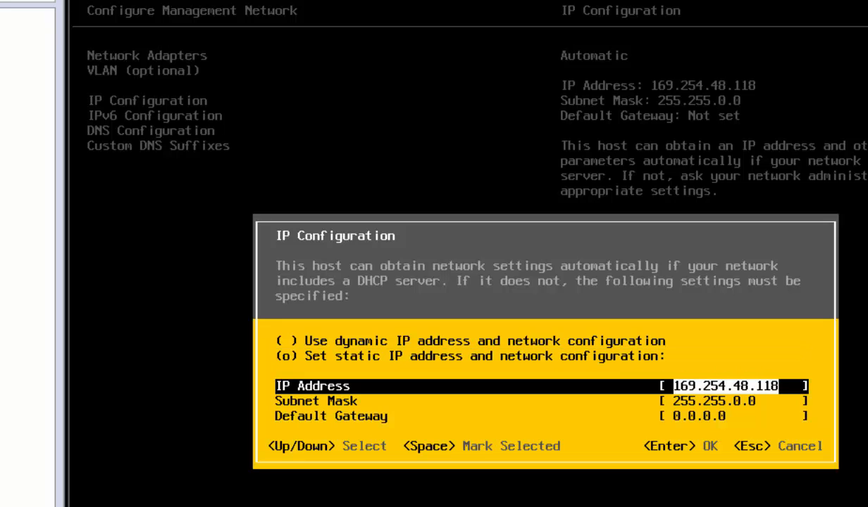
key("BackSpace")
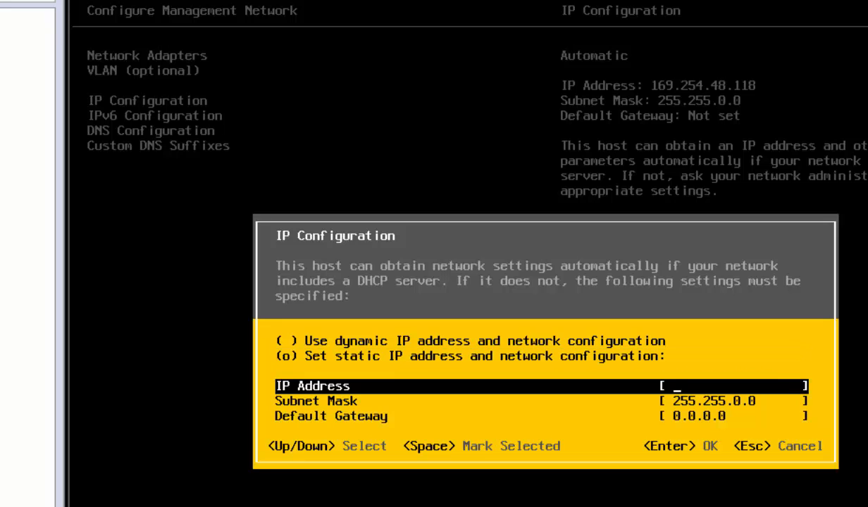
key("Down")
key("BackSpace")
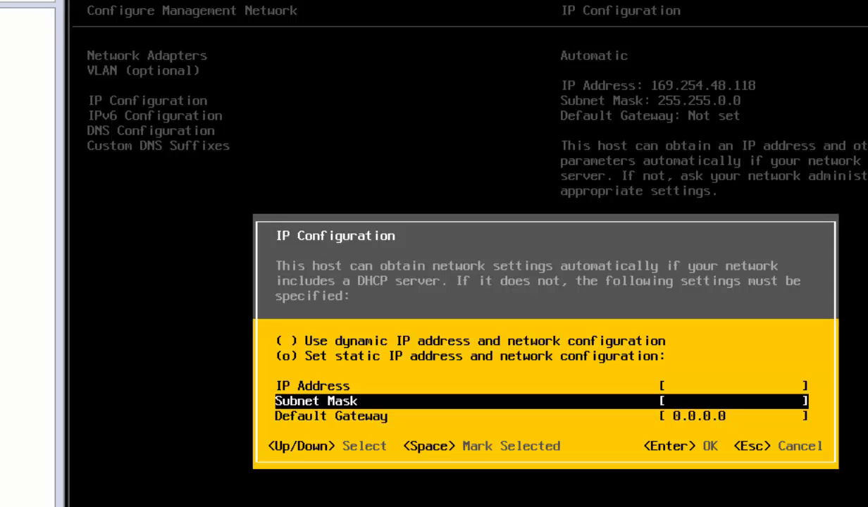
key("Up")
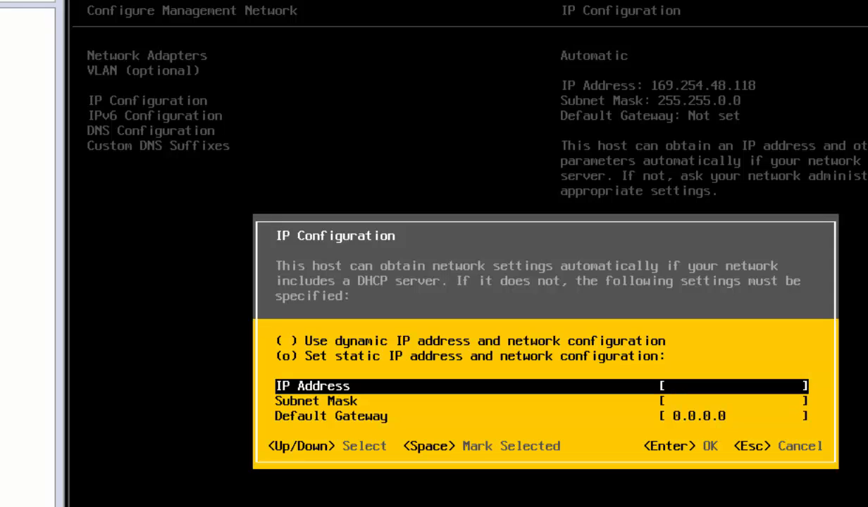
type("172.16.0.3")
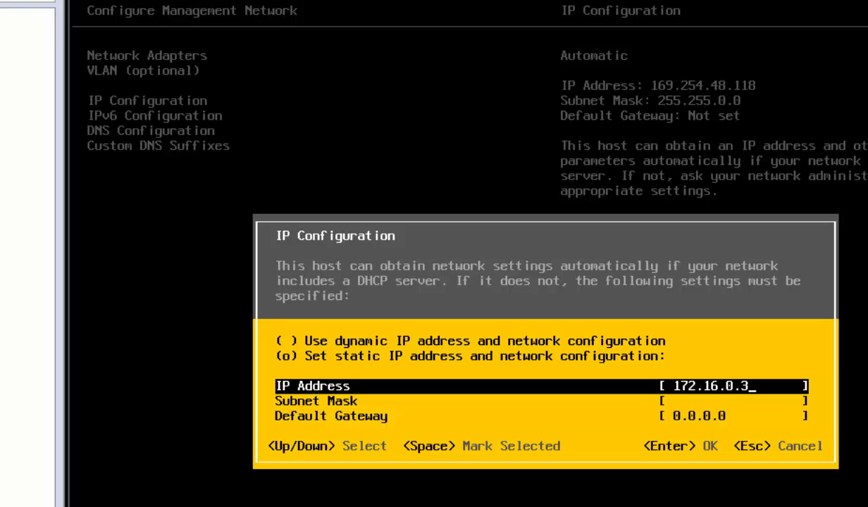
key("Down")
type("255")
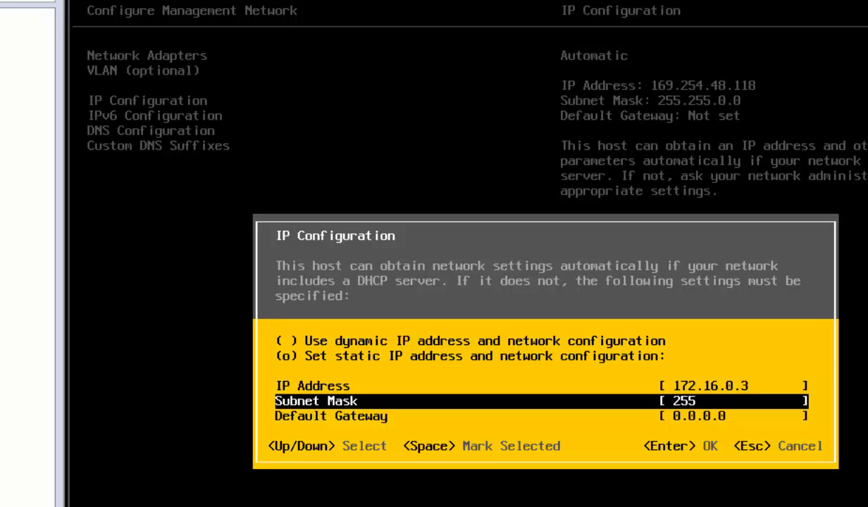
type(".255.255.0")
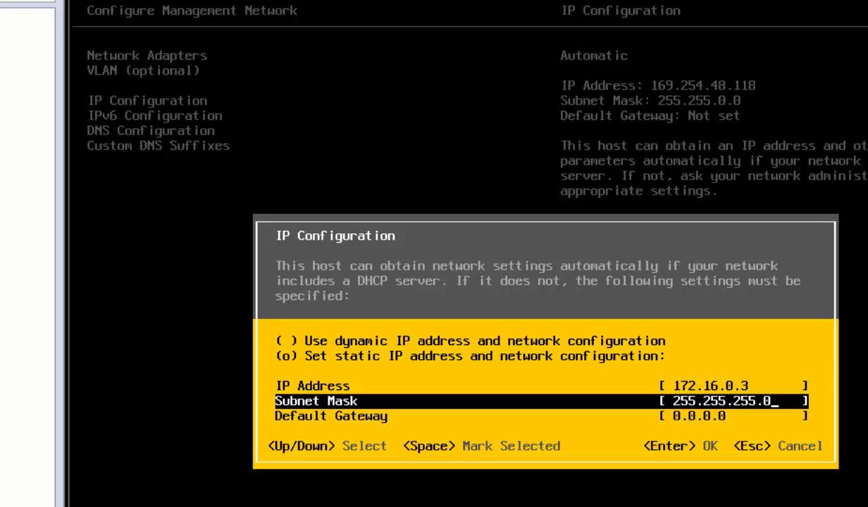
key("Down")
type("172.")
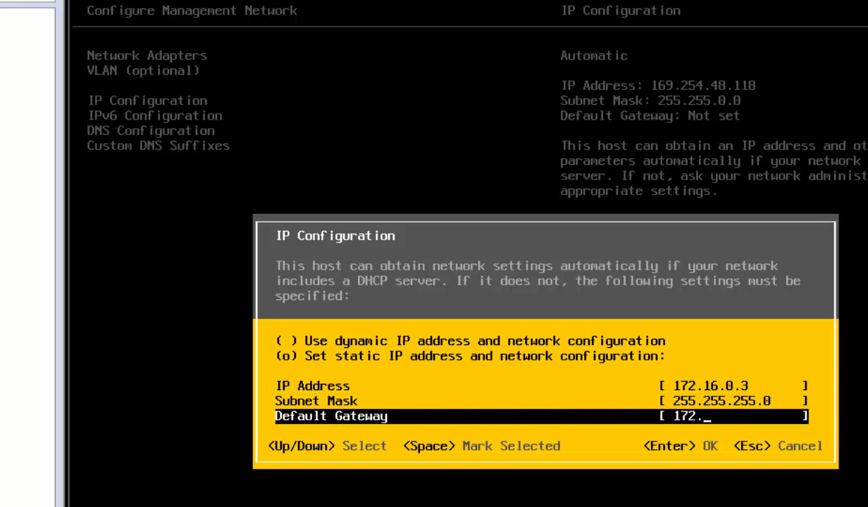
type("16.0.1")
key("Return")
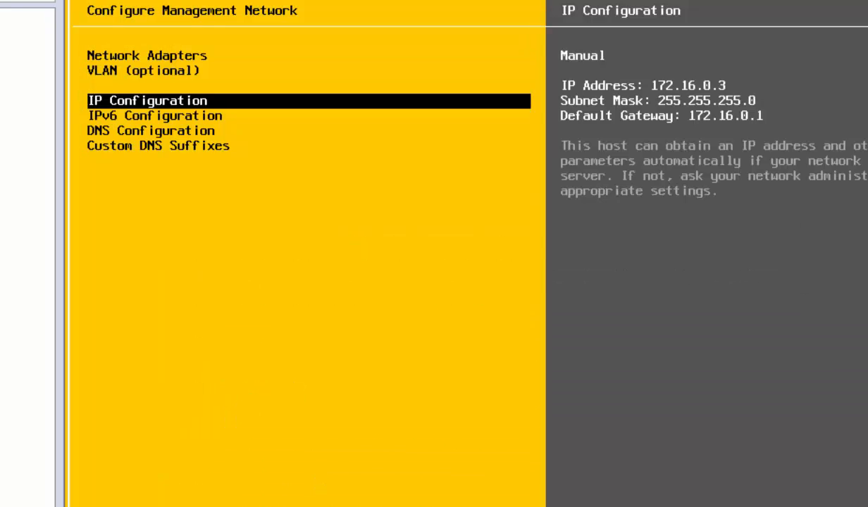
In the DNS configuration, set the primary DNS server to 172.16.0.1 and the hostname to ESXI2.onlyvmware.local
key("Down")
key("Down")
key("Return")
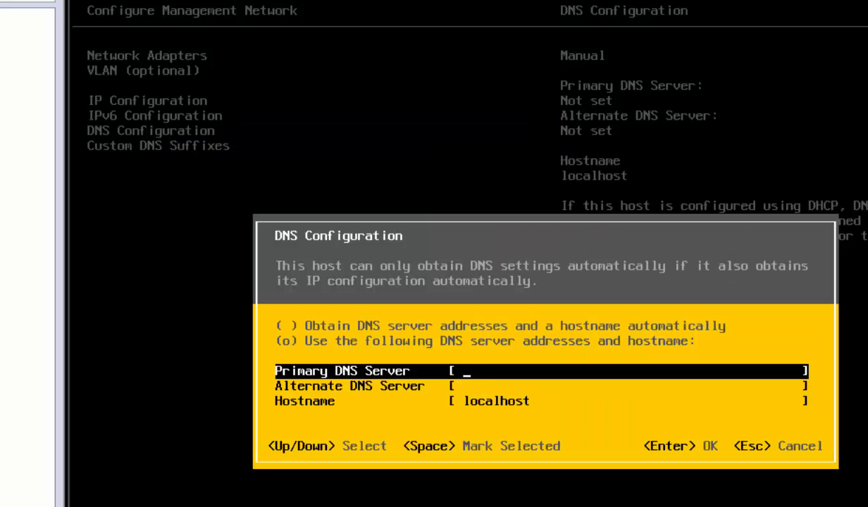
type("172.16.0.1")
key("Down")
key("Down")
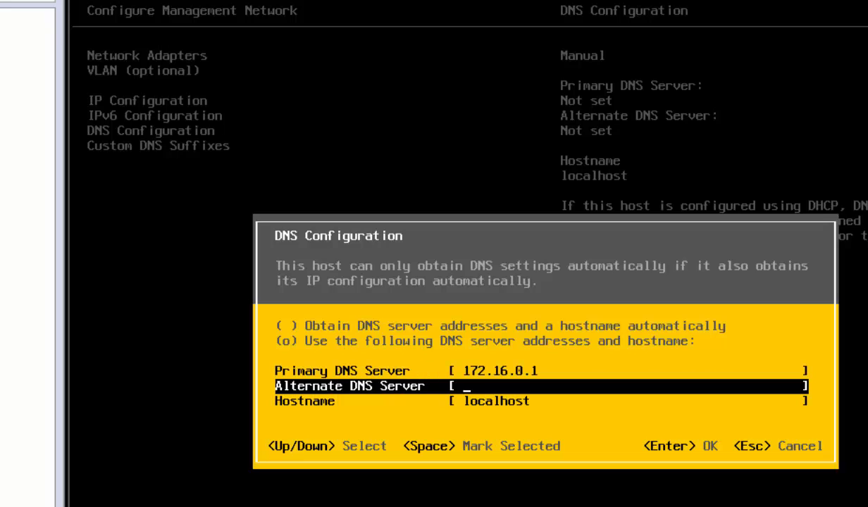
type("ESX")
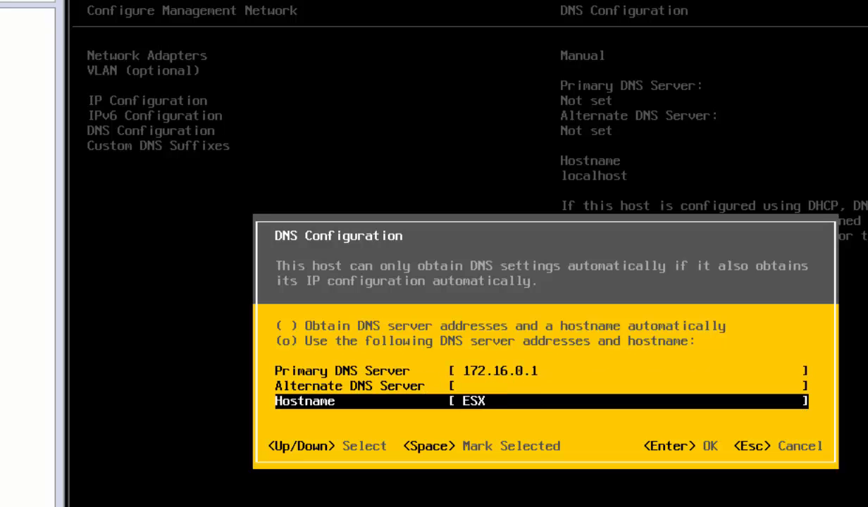
type("I2.onlyvmware.local")
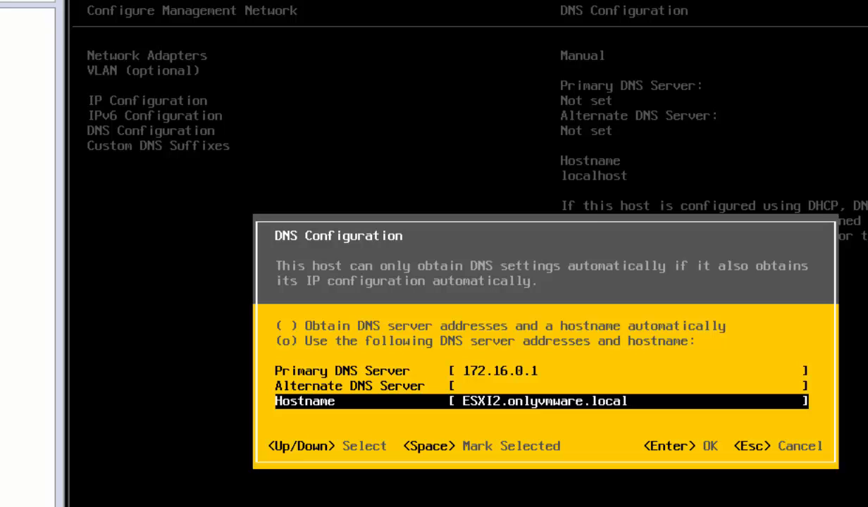
key("Return")
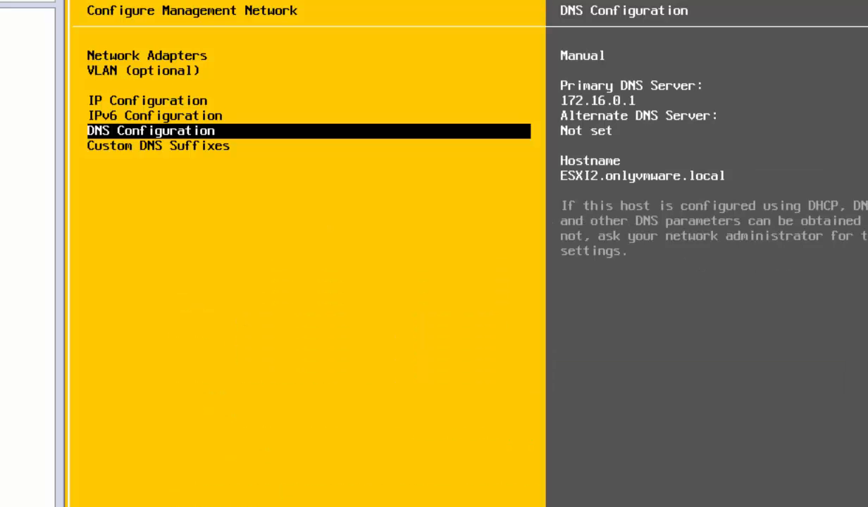
Leave the management network configuration, applying the changes and restarting ESXi2's management network
key("Escape")
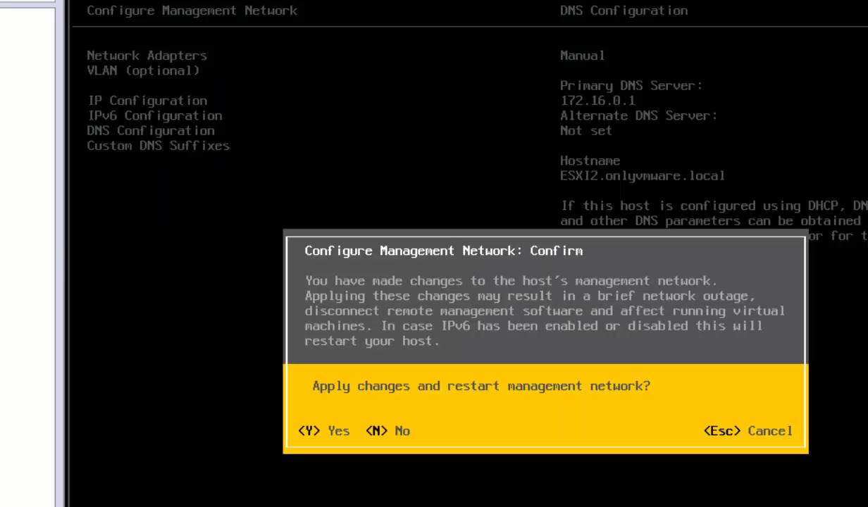
key("Escape")
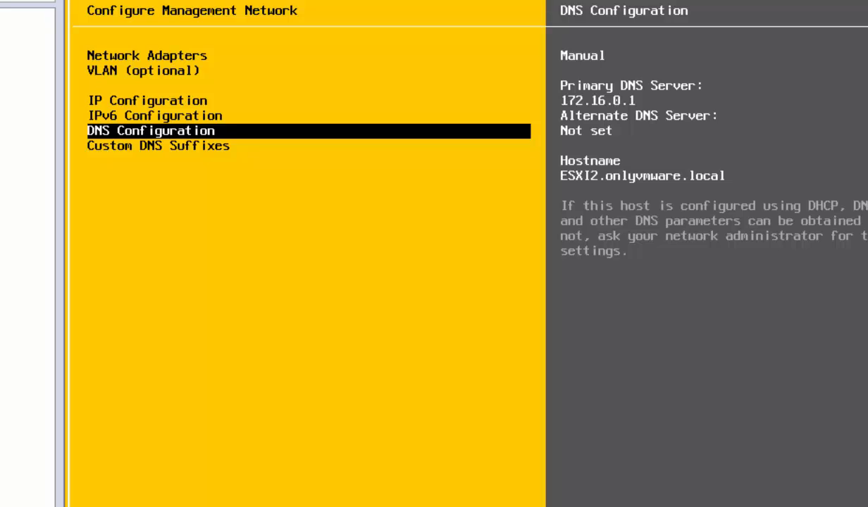
key("Escape")
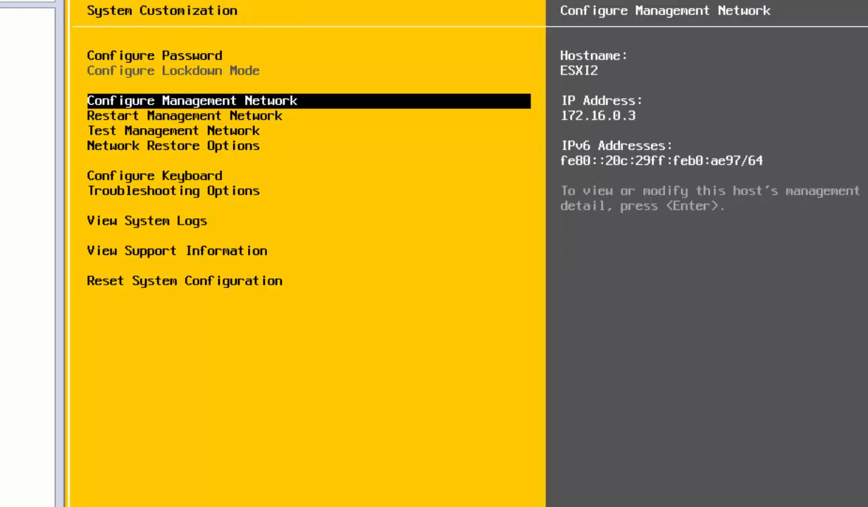
Test ESXi2's management network with the default ping addresses and hostname resolution, and close the test
key("Down")
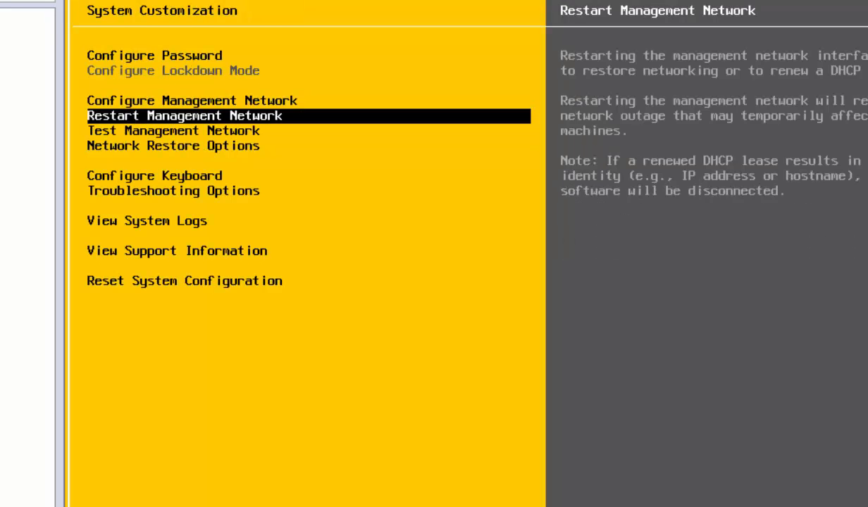
key("Down")
key("Return")
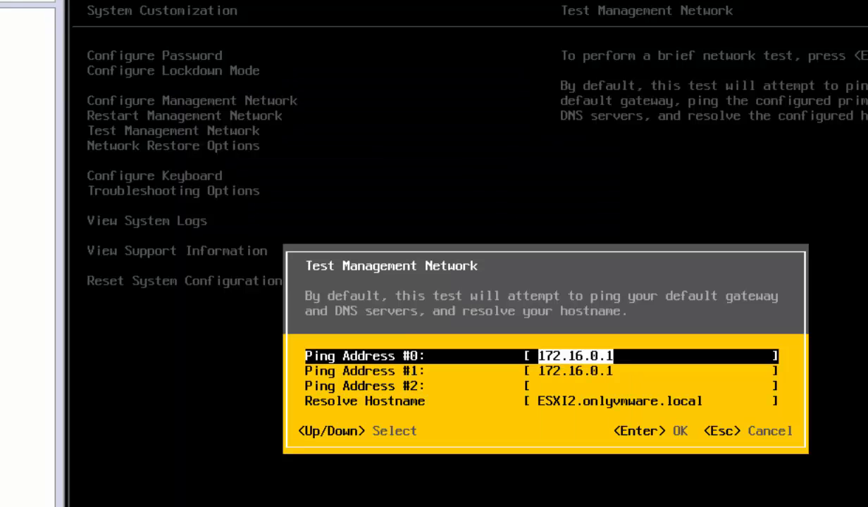
key("Return")
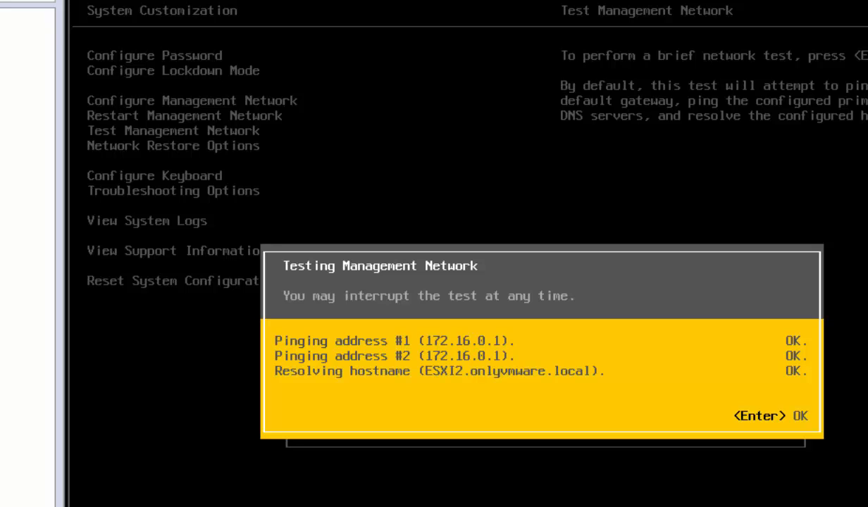
key("Return")
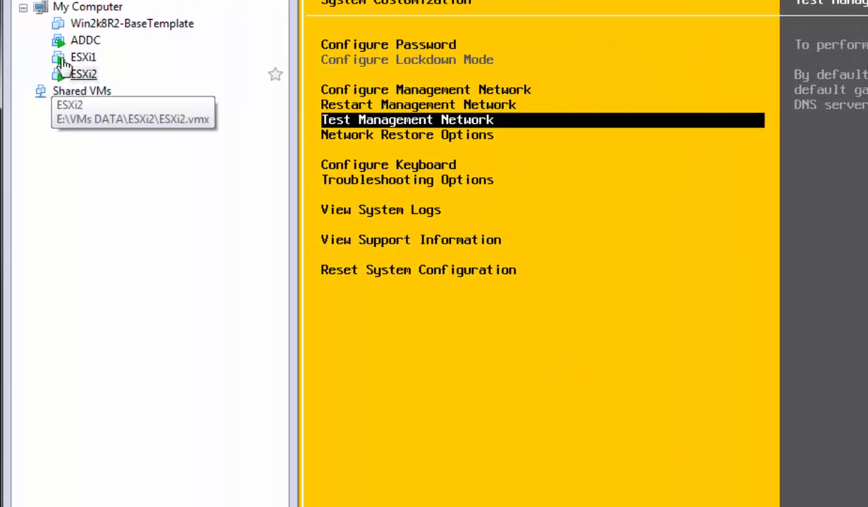
Switch to ADDC, ping ESXi2 by hostname from the Command Prompt, and stop the ping early
left_click(84, 40)
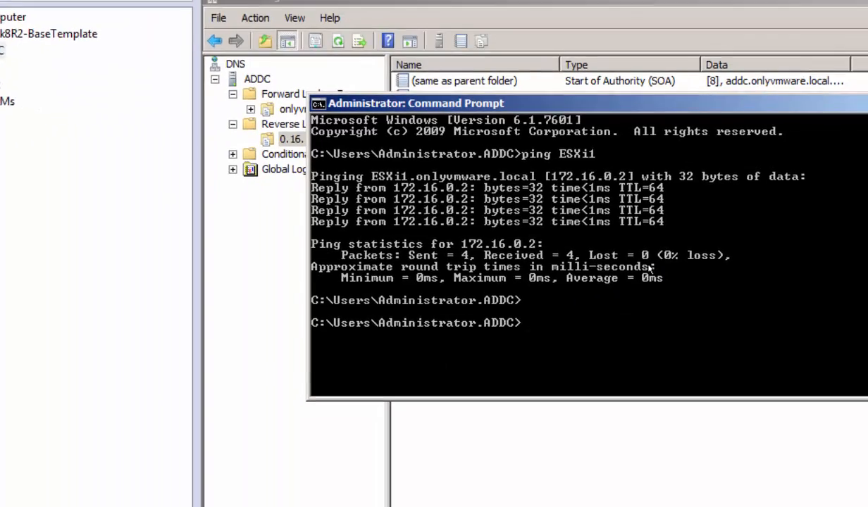
key("Up")
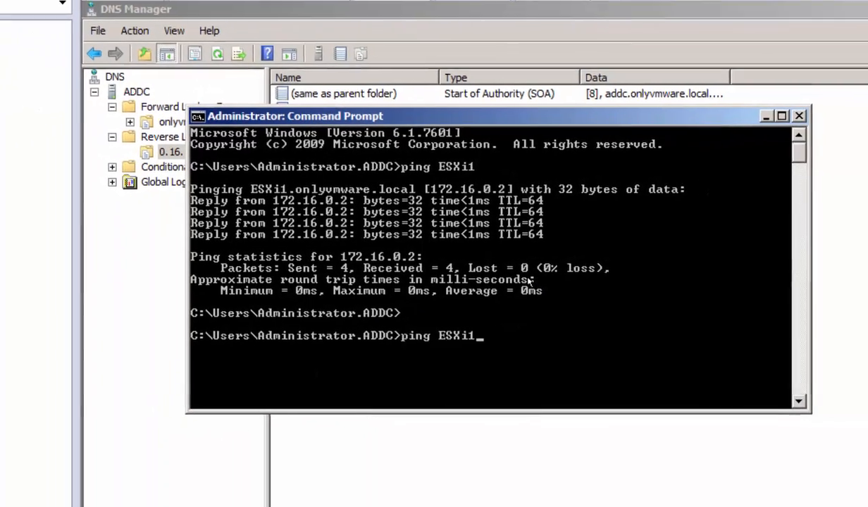
key("BackSpace")
type("2")
key("Return")
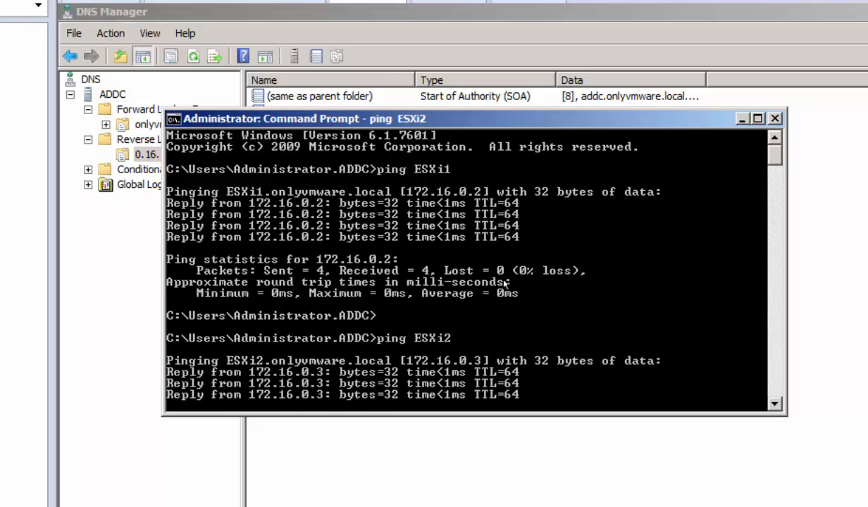
key("ctrl+c")
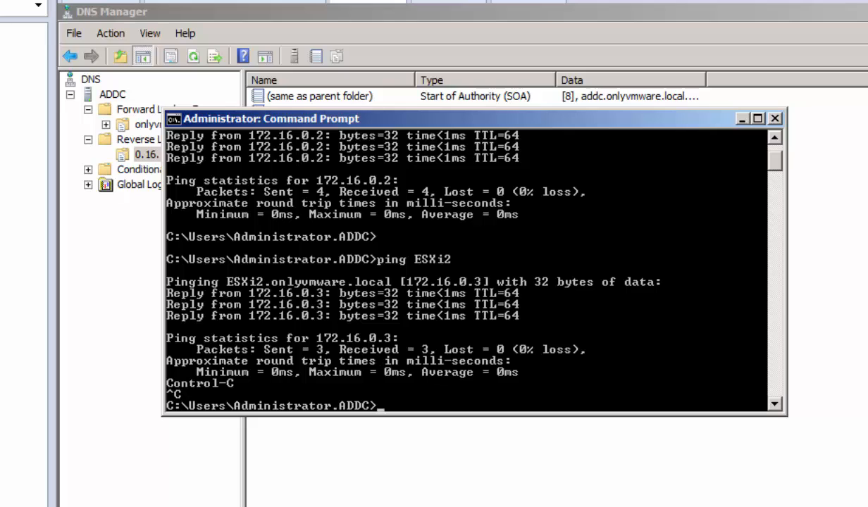
left_click(3, 83)
left_click(3, 99)
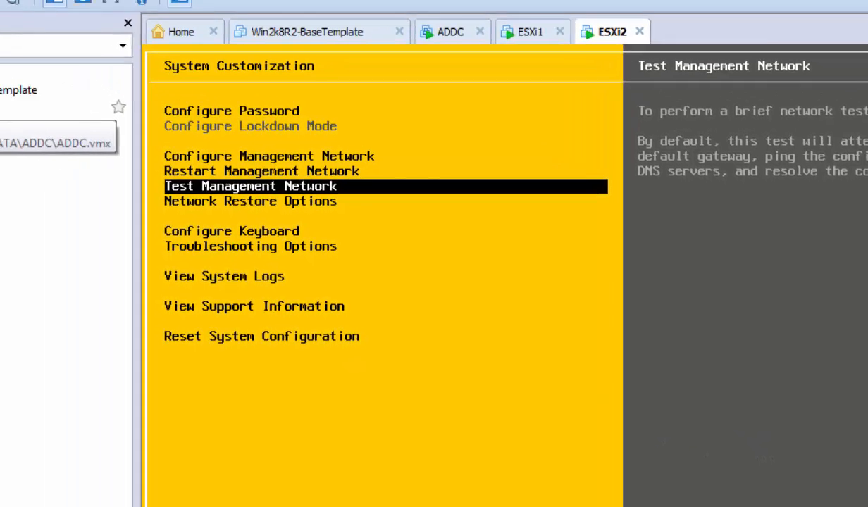
left_click(38, 167)
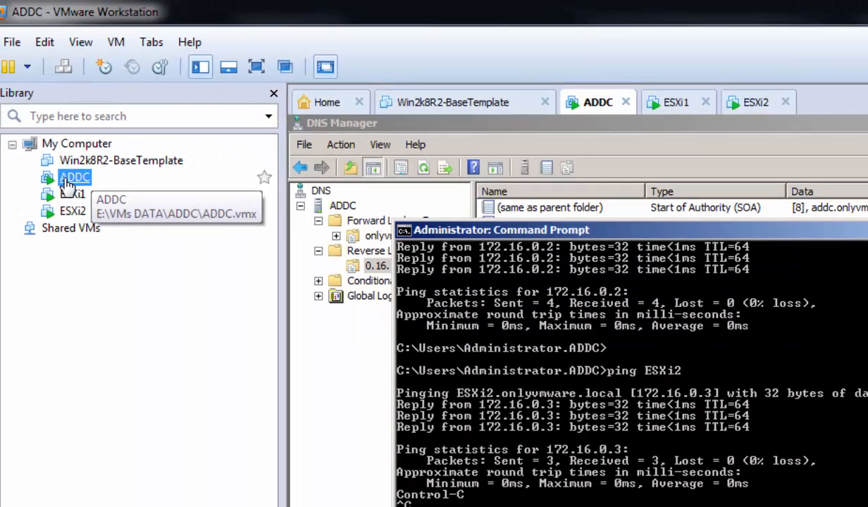
left_click(73, 194)
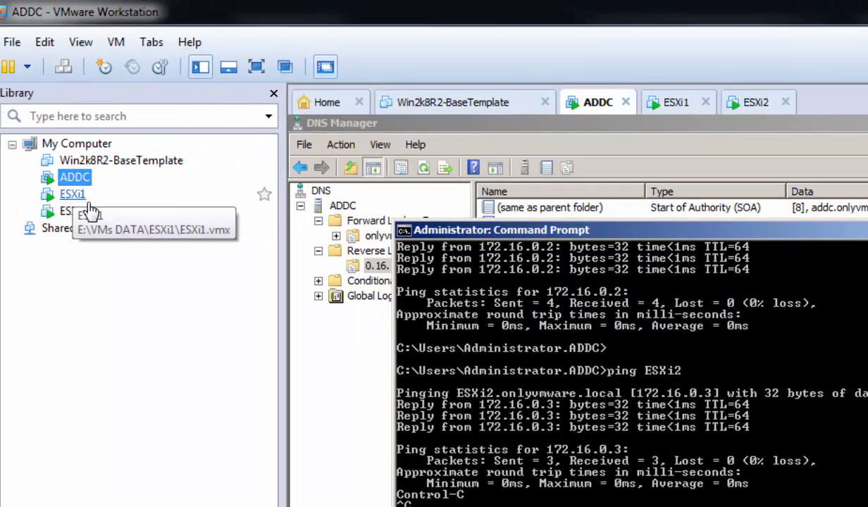
left_click(73, 211)
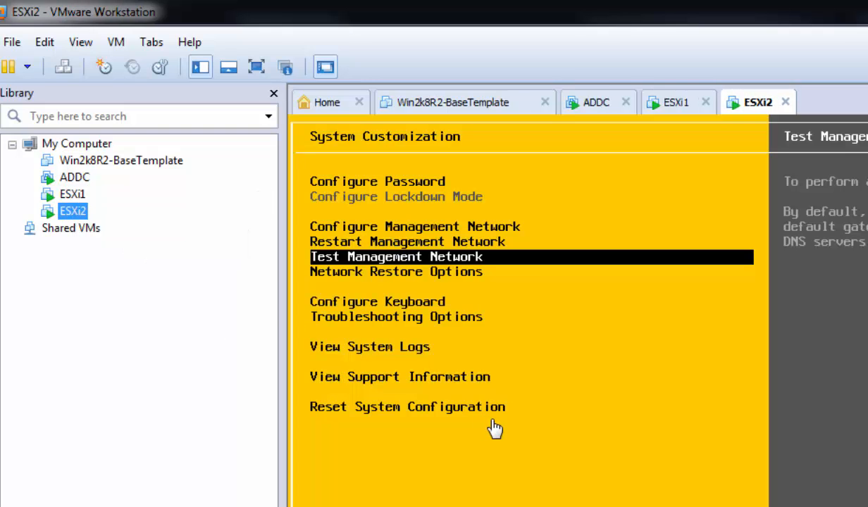